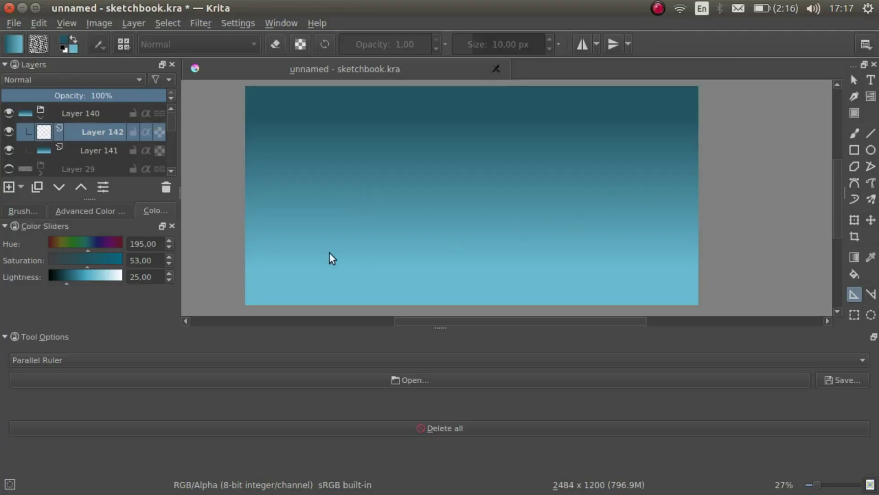
Step: Draw a thin straight line rising to the upper right and measure its angle at about 29°
left_click(872, 133)
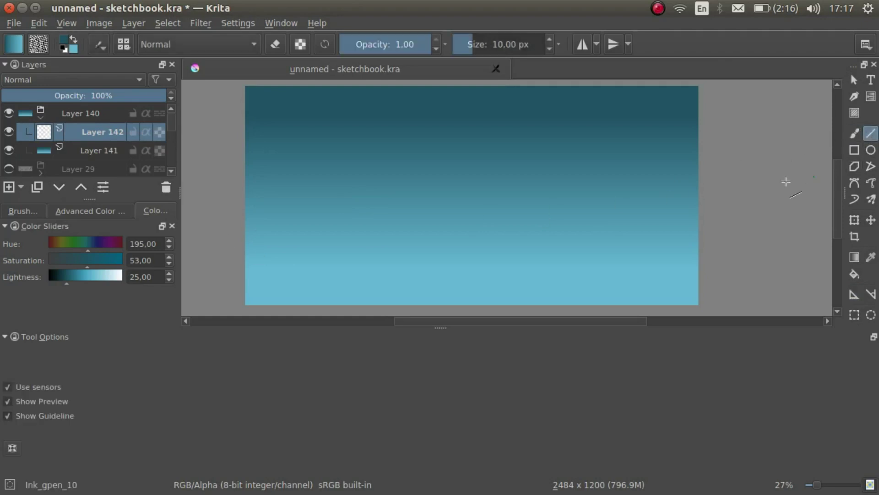
left_click_drag(379, 207, 477, 157)
left_click(870, 294)
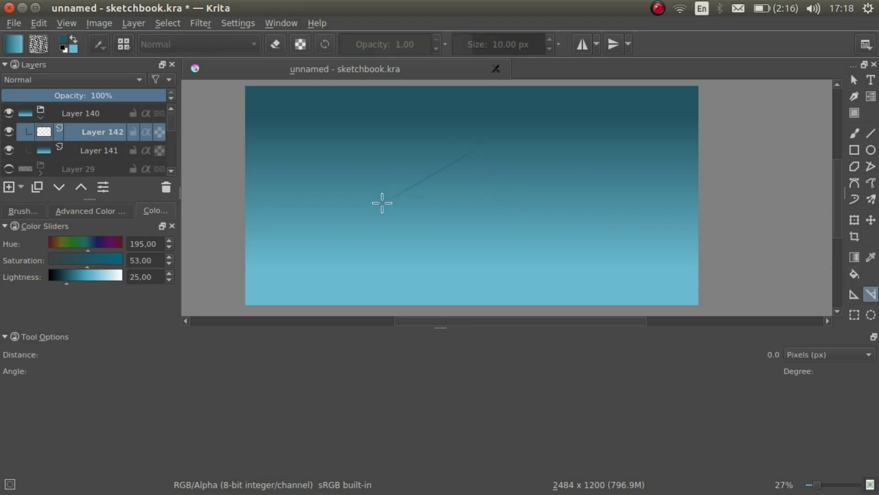
left_click_drag(380, 201, 469, 147)
Step: Draw a second straight line crossing the first to form an X
left_click(871, 133)
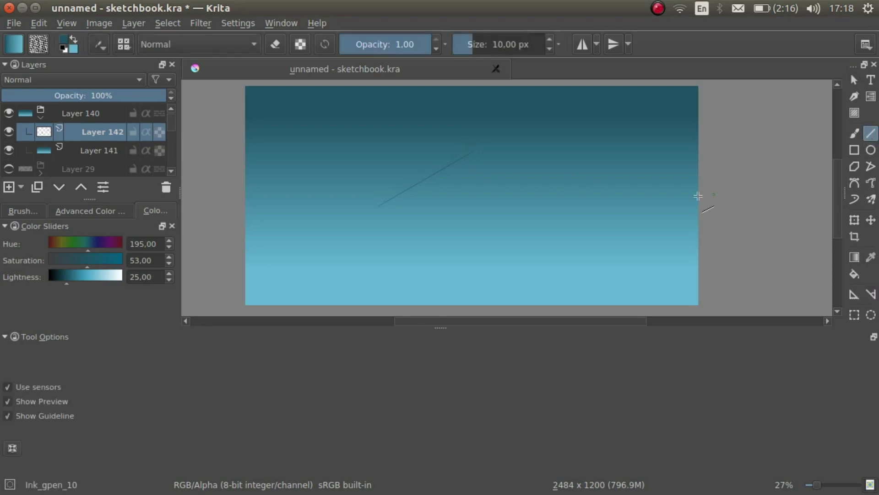
left_click_drag(359, 172, 461, 232)
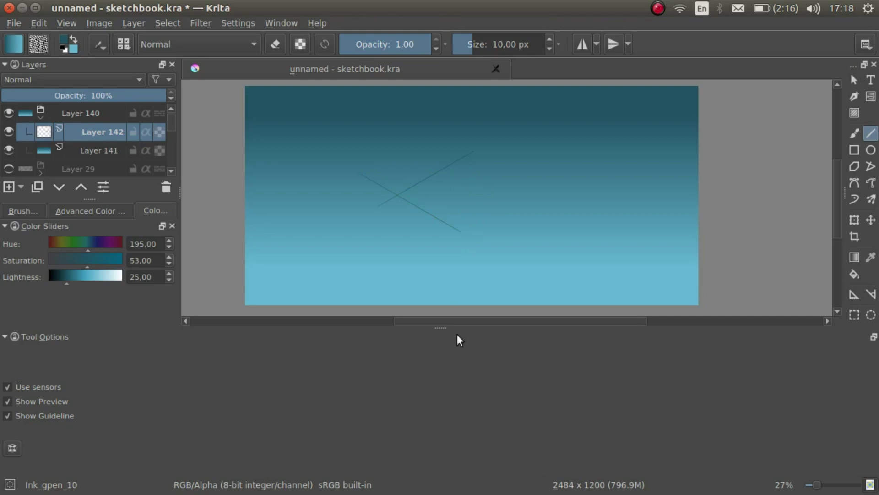
left_click(853, 296)
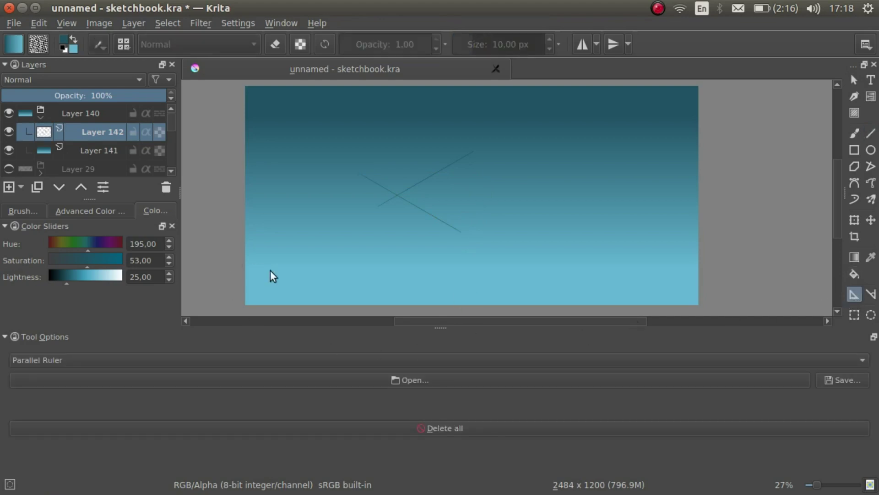
Step: Choose the Parallel Ruler assistant and add a vertical ruler along the canvas's left edge
left_click(288, 362)
left_click(284, 361)
left_click_drag(246, 86, 253, 309)
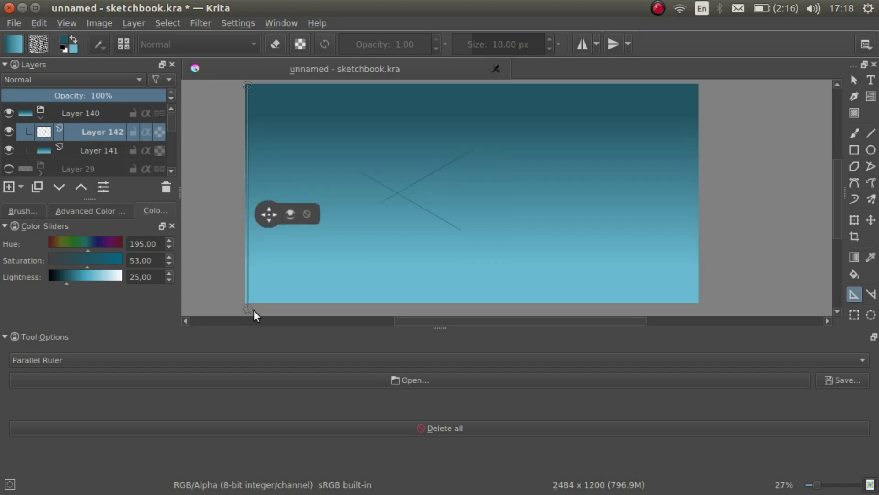
Step: Add parallel rulers along both crossing lines, aligning the ruler ends with the strokes
left_click_drag(376, 173, 347, 147)
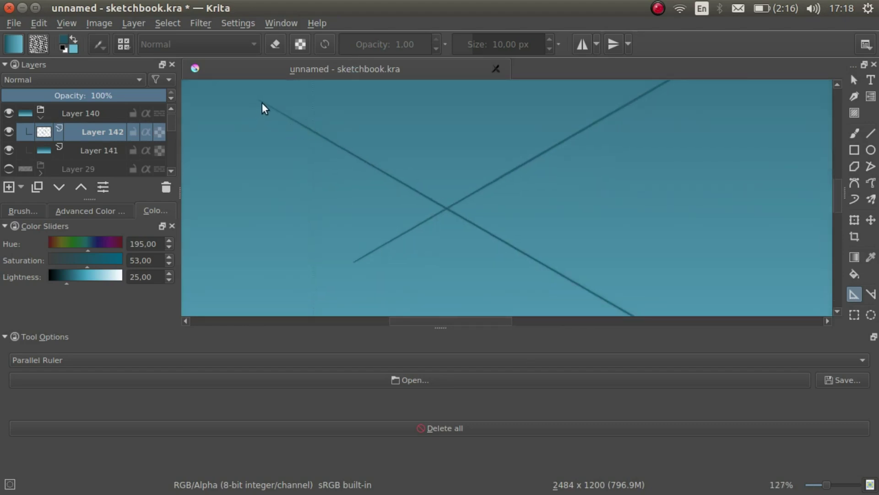
left_click_drag(268, 105, 552, 240)
left_click_drag(378, 210, 522, 301)
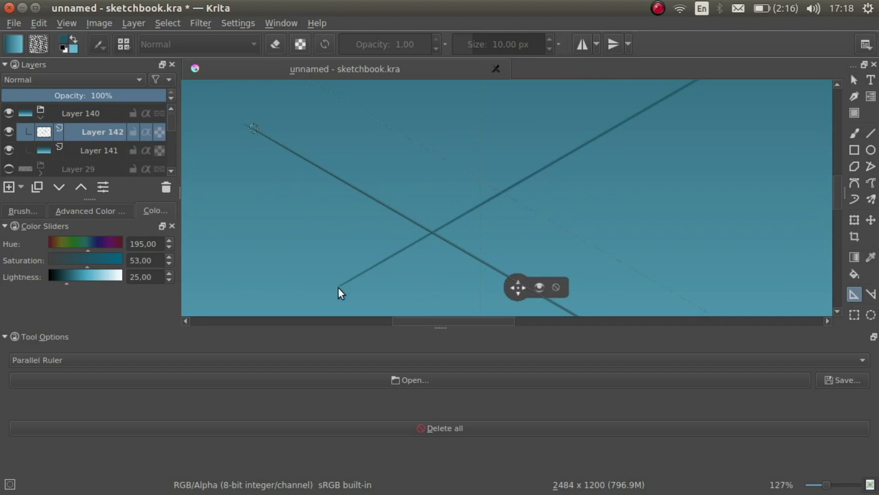
mouse_move(342, 289)
left_mouse_down()
mouse_move(422, 257)
mouse_move(614, 135)
mouse_move(527, 235)
mouse_move(632, 173)
mouse_move(687, 158)
mouse_move(679, 161)
left_mouse_up()
left_click_drag(551, 279, 669, 109)
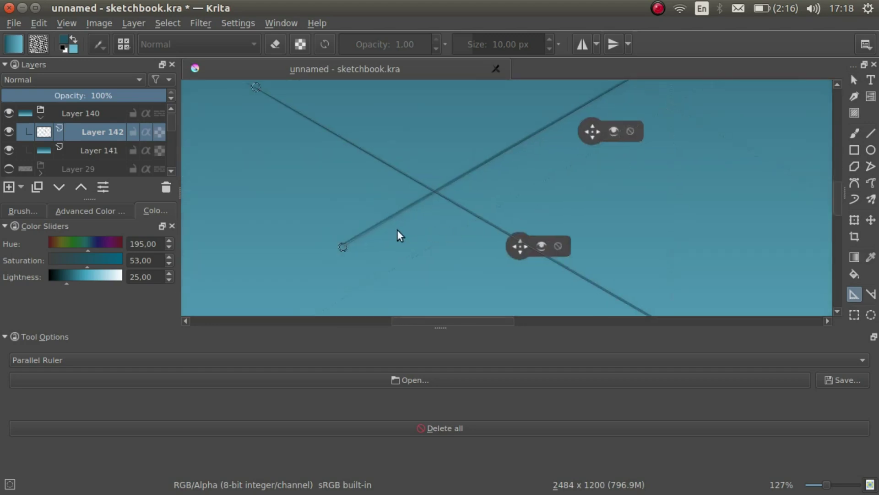
left_click_drag(340, 249, 339, 255)
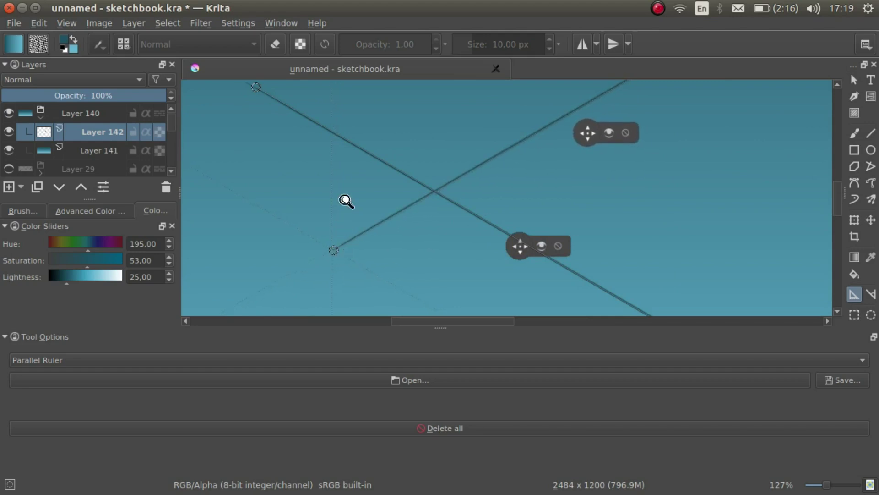
Step: Move the two angled rulers down-left, just outside the canvas's lower-left corner
left_click_drag(345, 198, 339, 316)
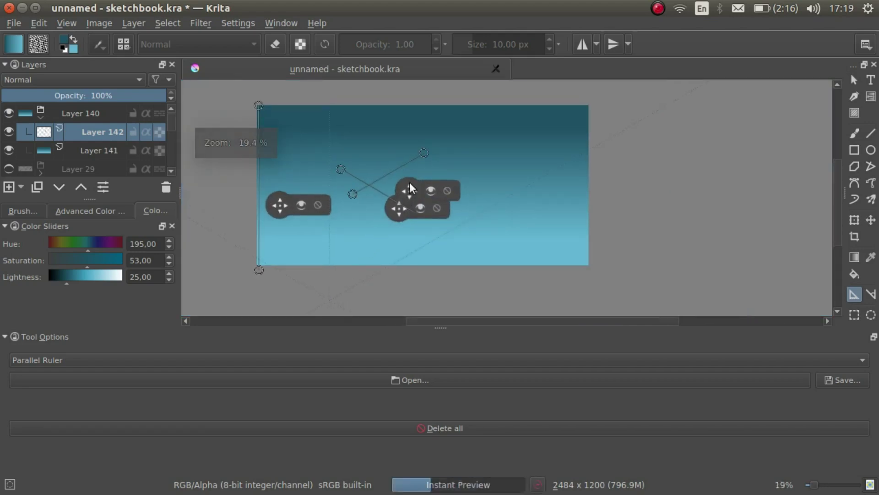
left_click_drag(399, 207, 279, 254)
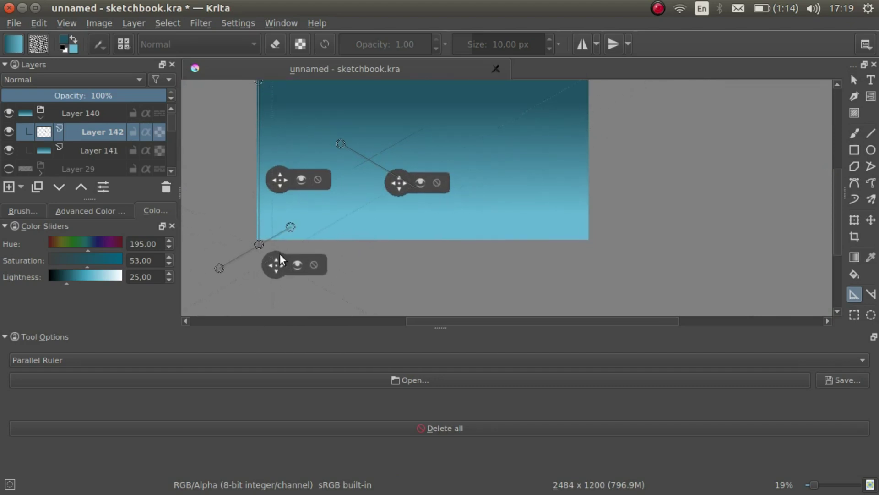
left_click_drag(400, 182, 259, 248)
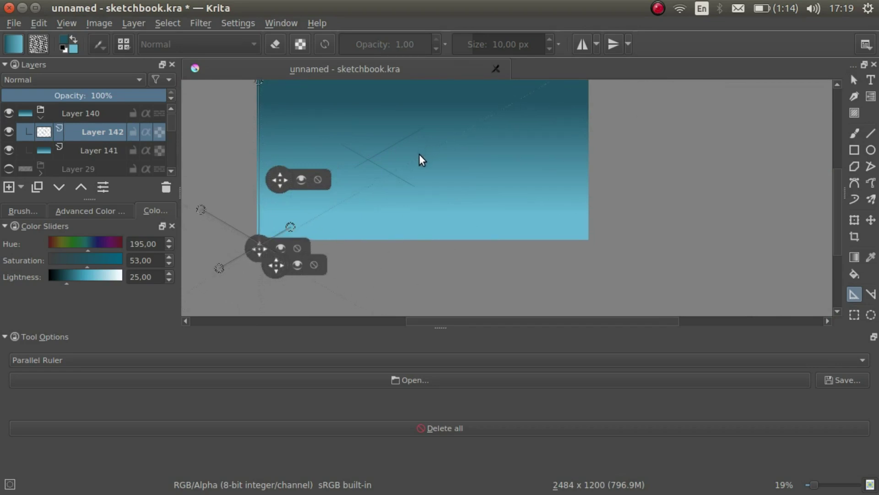
key("b")
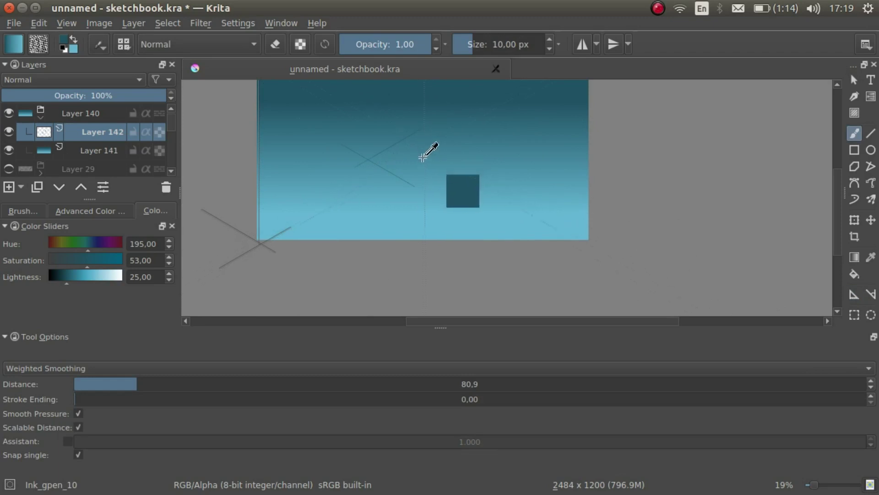
Step: Undo an accidental teal square fill and clear the whole-image selection
key("ctrl+a")
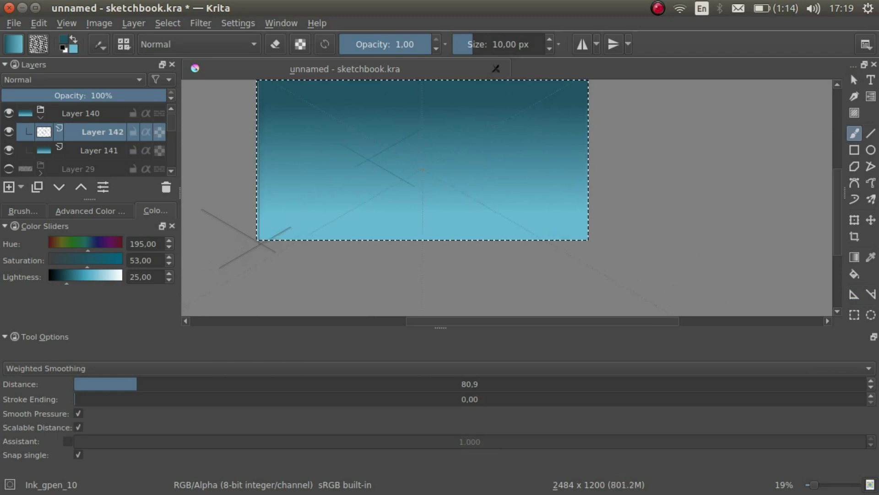
left_click(457, 188)
key("ctrl+z")
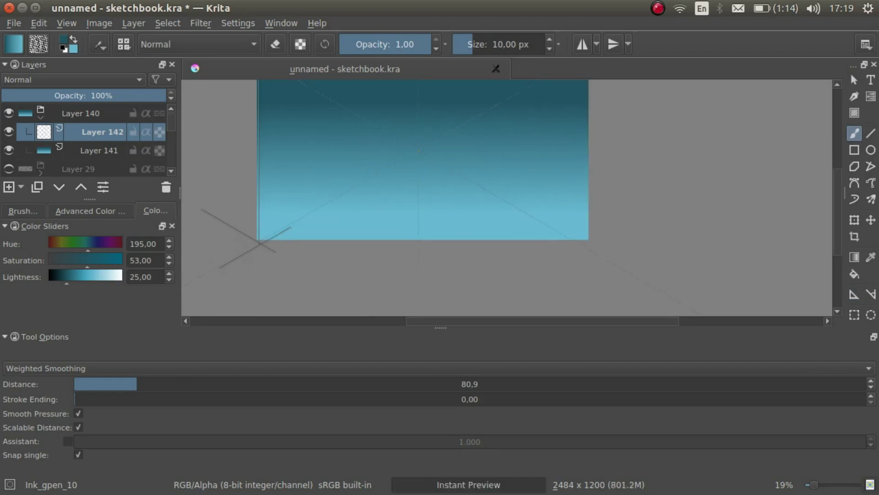
key("ctrl+shift+a")
left_click_drag(406, 132, 372, 160)
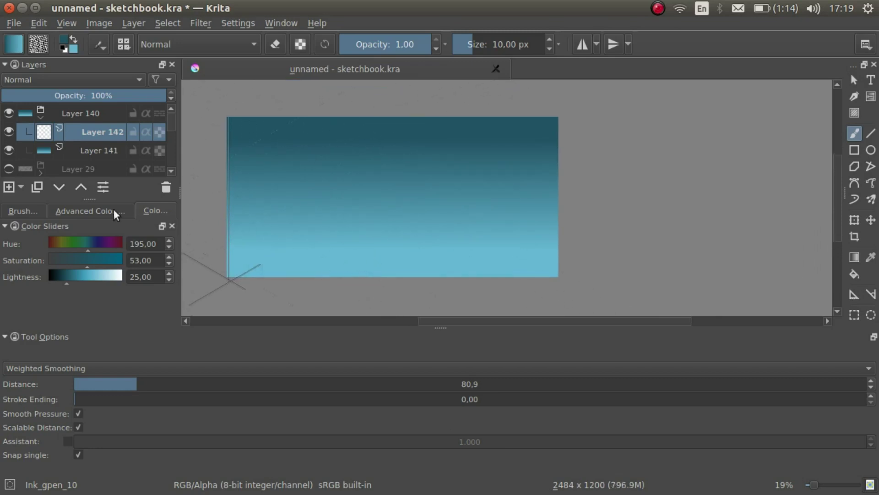
Step: Set the painting colour to black in the colour selector, discarding a freehand test stroke
left_click(34, 214)
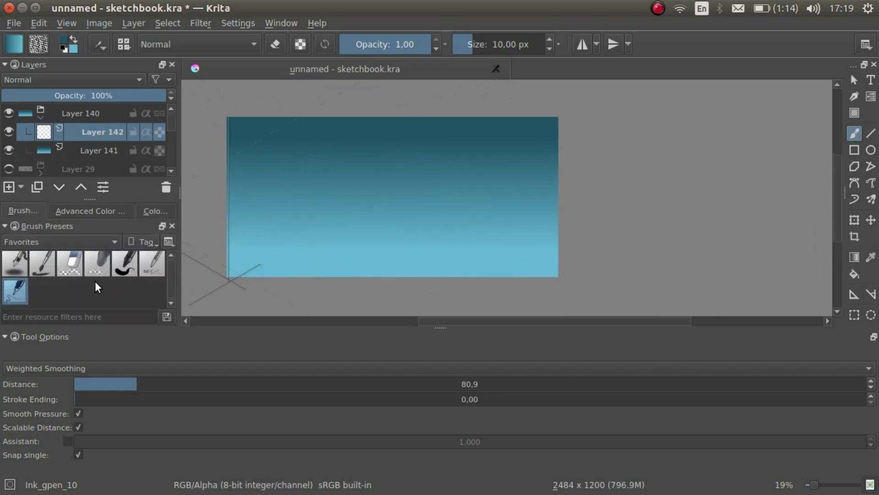
left_click(93, 213)
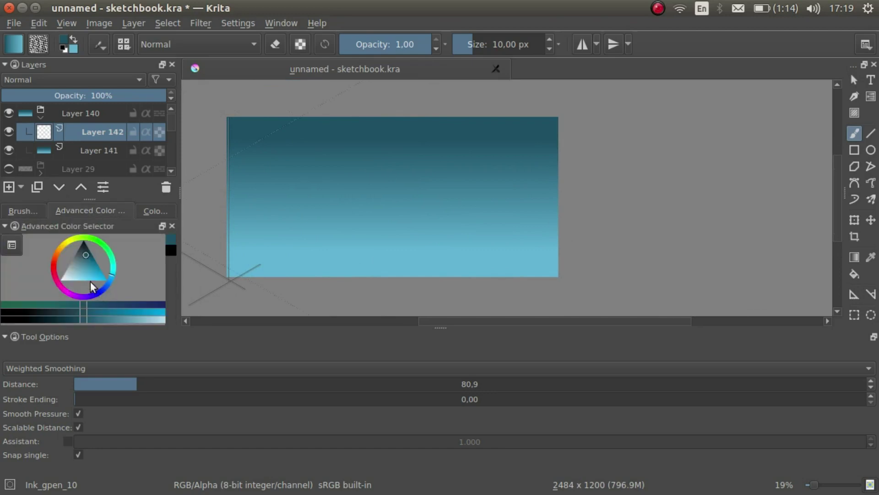
left_click_drag(79, 275, 82, 227)
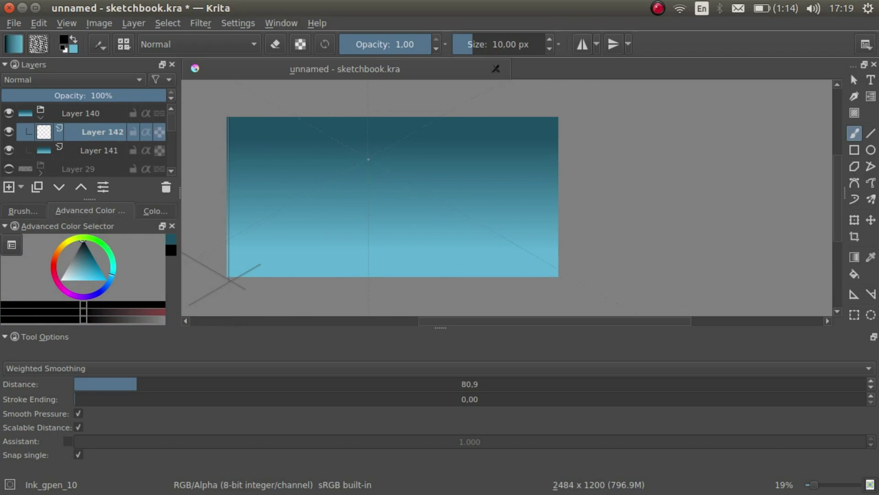
scroll(359, 172, "up", 3)
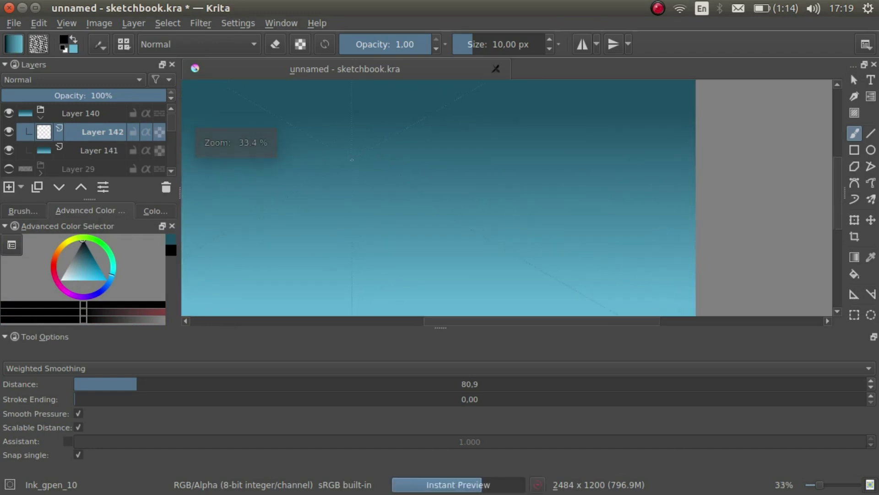
left_click_drag(339, 170, 338, 255)
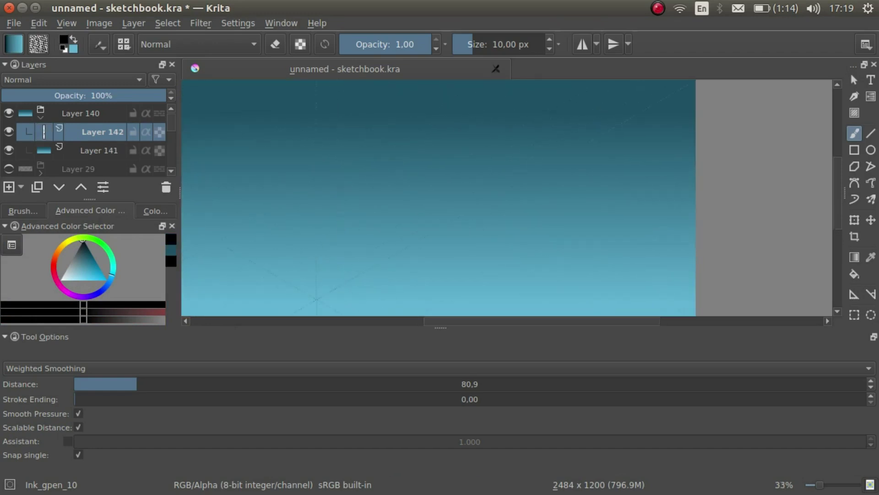
key("ctrl+z")
Step: With assistant snapping on, draw a vertical edge and an angled edge rising right from its base
left_click(70, 440)
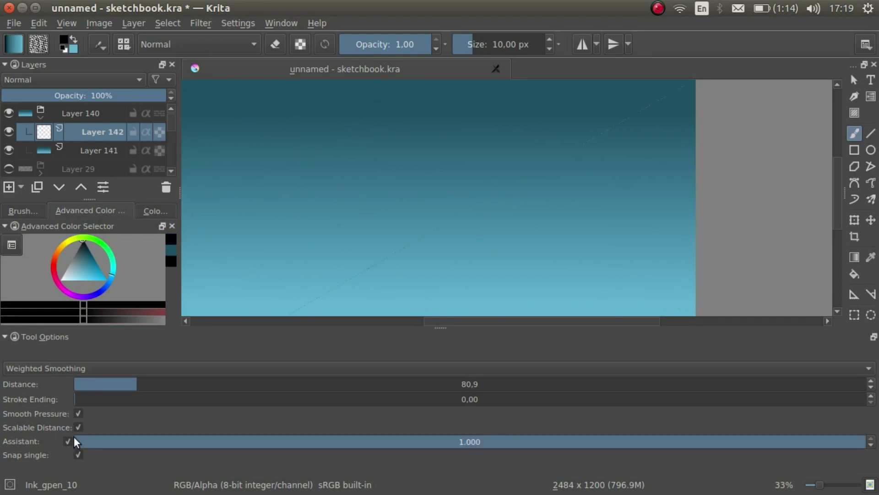
left_click_drag(364, 132, 364, 243)
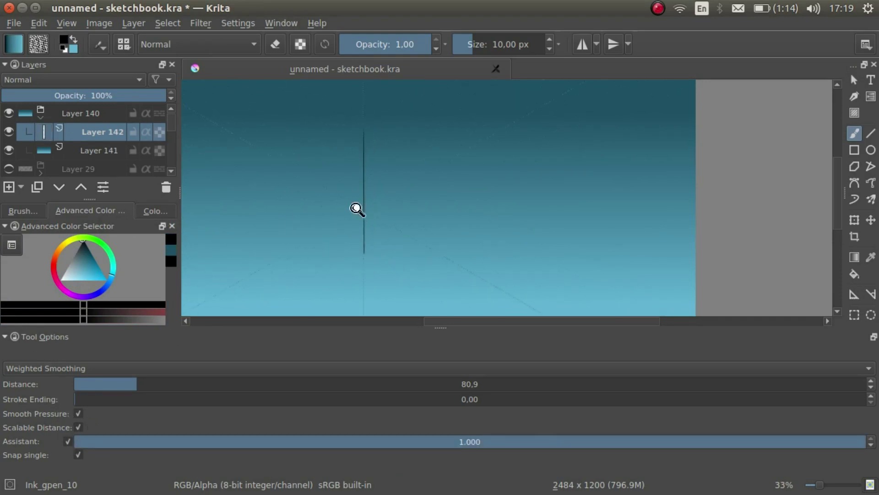
scroll(341, 222, "down", 2)
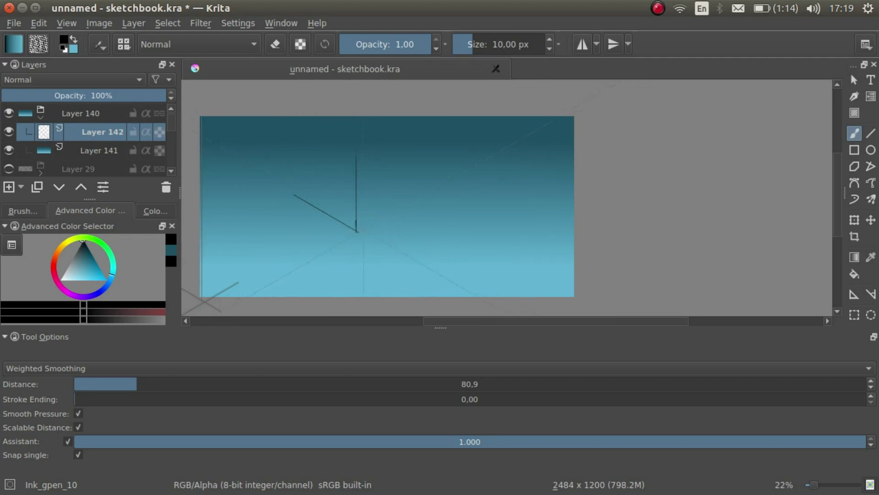
left_click_drag(372, 230, 394, 156)
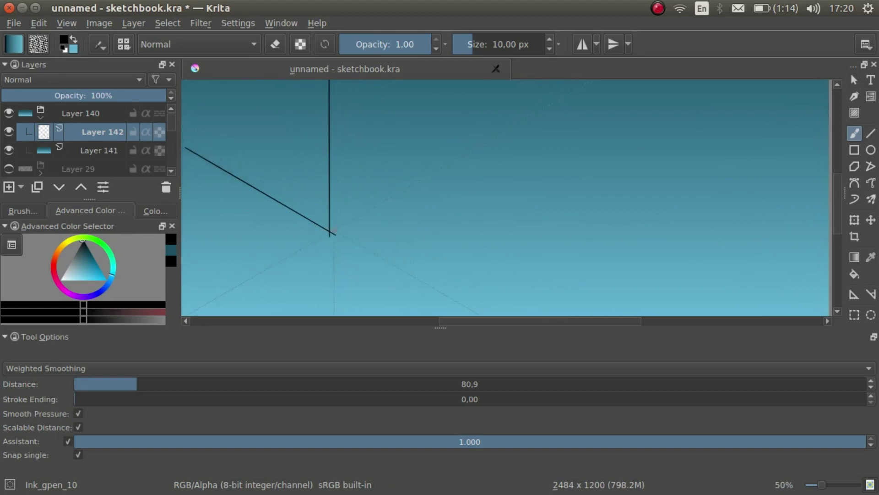
mouse_move(336, 231)
left_mouse_down()
mouse_move(576, 90)
mouse_move(306, 246)
mouse_move(595, 80)
left_mouse_up()
scroll(431, 161, "down", 3)
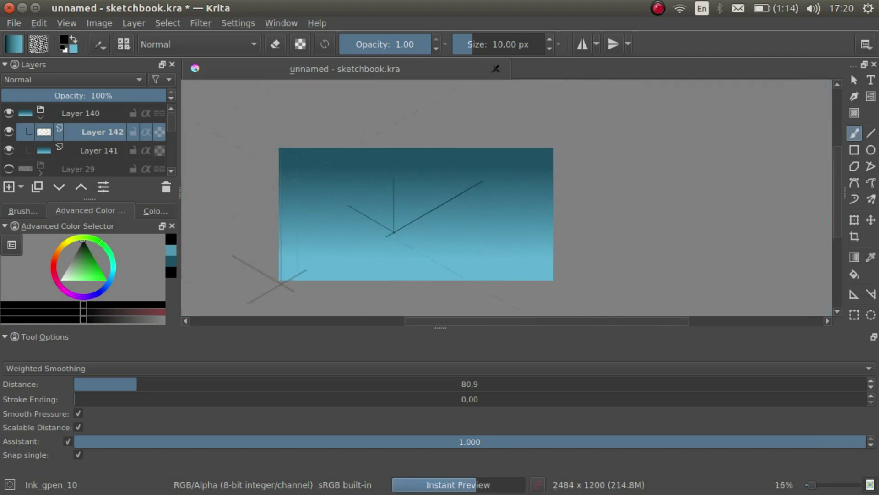
Step: Measure the vertical edge's length and paint an X tick at its top
left_click(871, 294)
scroll(401, 192, "up", 3)
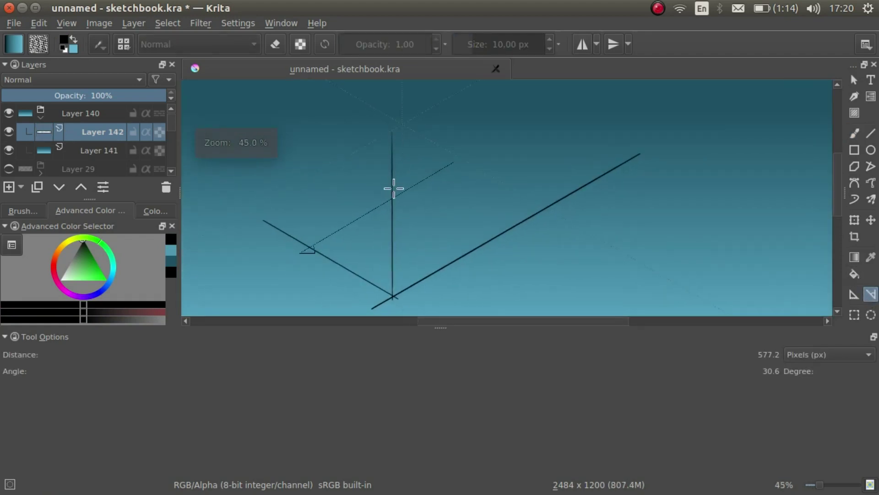
mouse_move(392, 295)
left_mouse_down()
mouse_move(393, 130)
mouse_move(394, 160)
mouse_move(388, 141)
left_mouse_up()
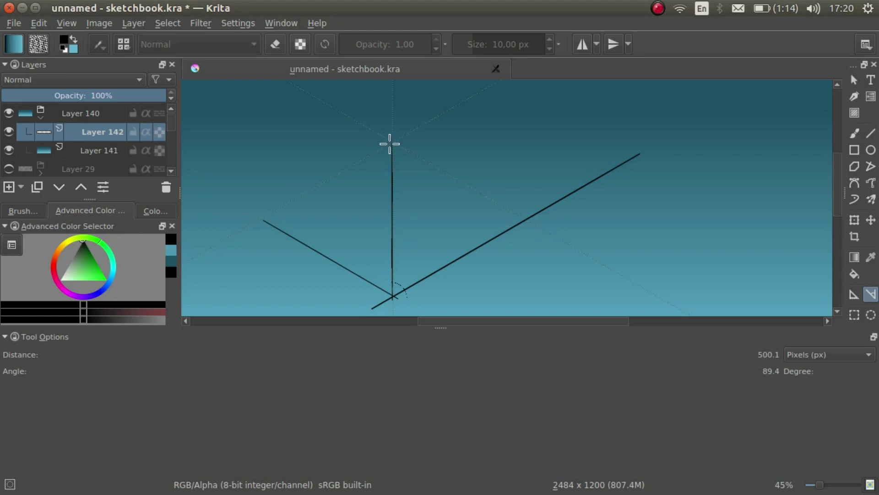
key("b")
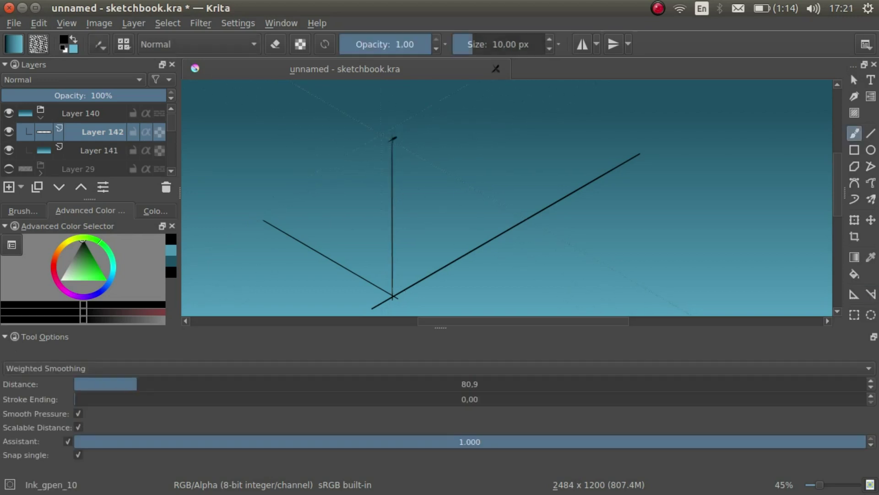
scroll(390, 138, "up", 5)
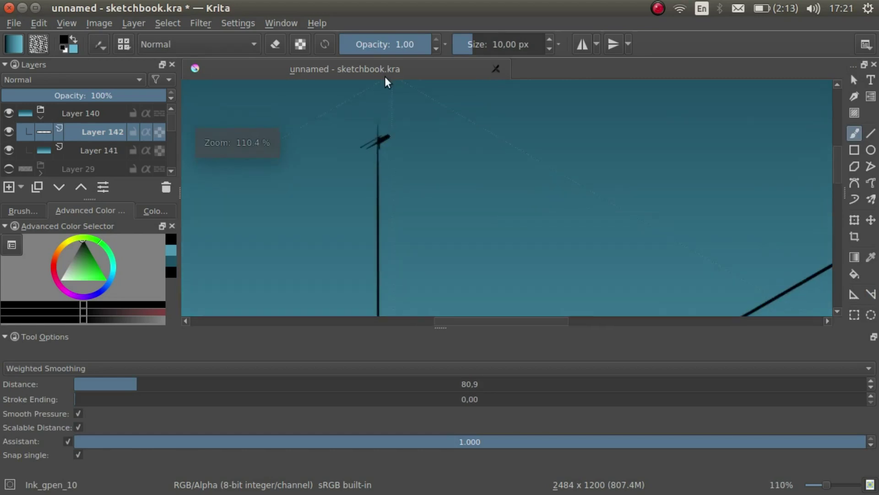
left_click_drag(340, 118, 407, 158)
left_click_drag(354, 158, 427, 115)
scroll(359, 194, "down", 5)
Step: Measure the right angled edge from the intersection at roughly 30°
left_click(871, 293)
scroll(412, 276, "up", 4)
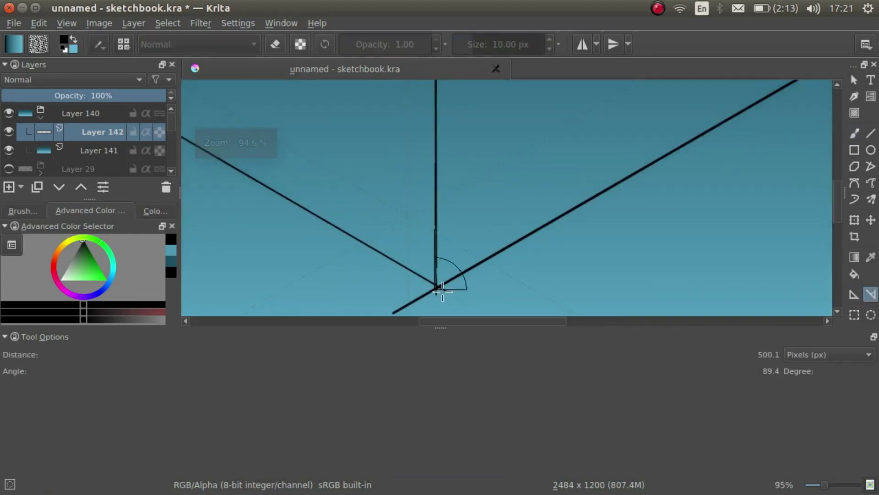
mouse_move(437, 286)
left_mouse_down()
mouse_move(734, 122)
mouse_move(720, 126)
left_mouse_up()
key("b")
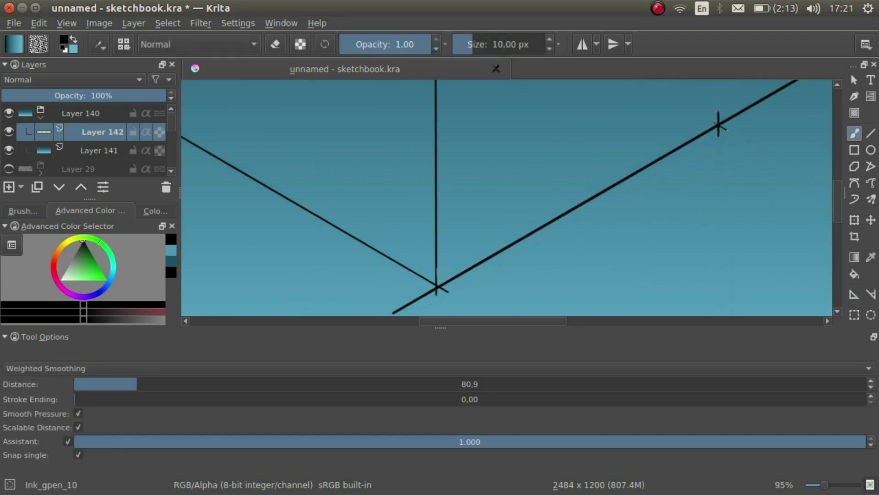
left_click_drag(470, 183, 563, 143)
Step: Measure the same length along the left diagonal and tick its far end
left_click(855, 294)
key("m")
left_click_drag(537, 263, 256, 99)
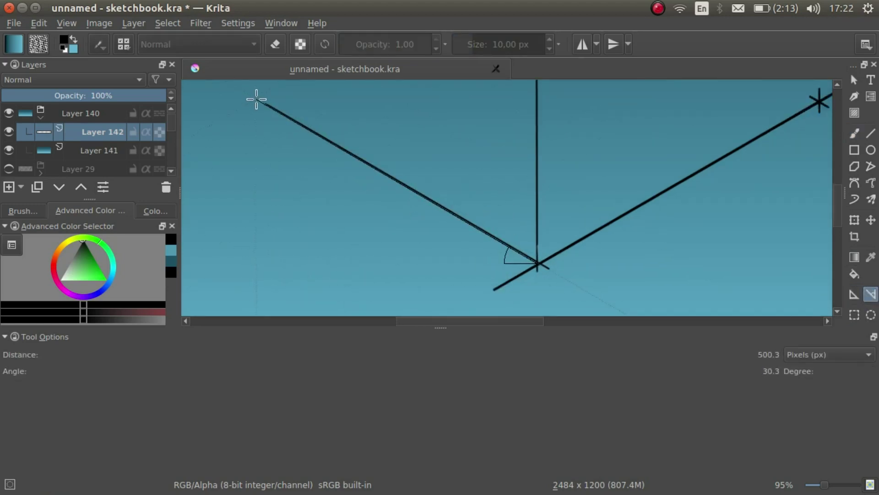
key("b")
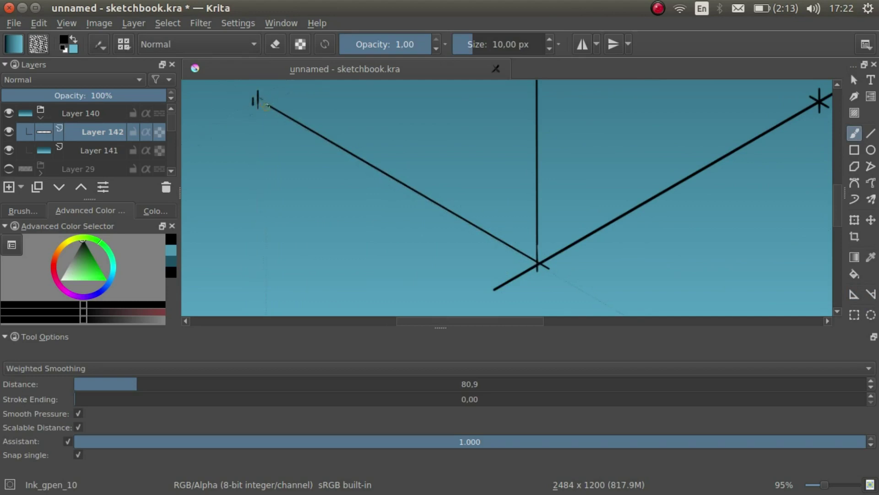
mouse_move(280, 112)
left_mouse_down()
mouse_move(245, 94)
mouse_move(249, 105)
left_mouse_up()
Step: Extend both arms of the top X tick, the upper-left one to the canvas top
scroll(370, 112, "down", 5)
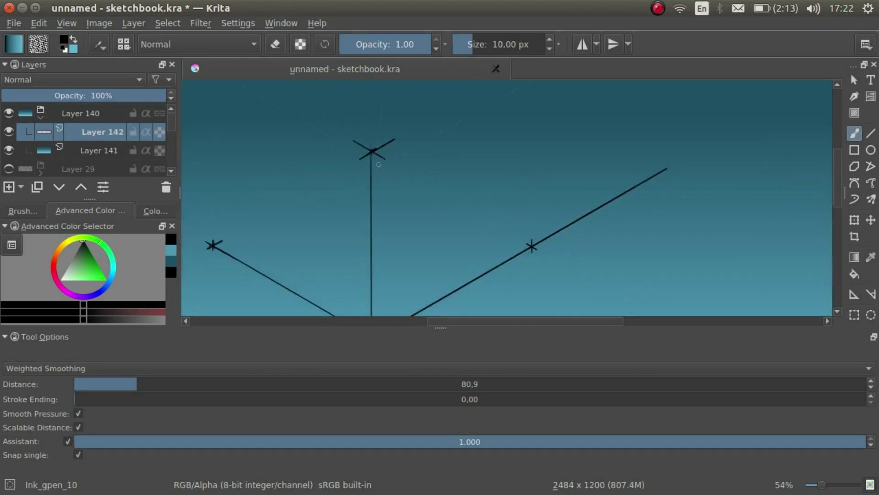
scroll(370, 111, "up", 5)
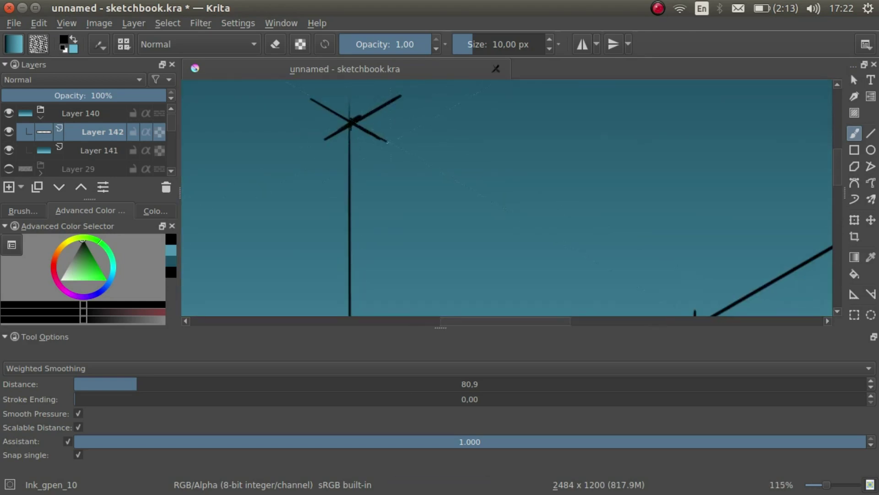
left_click_drag(379, 139, 419, 161)
scroll(346, 161, "down", 4)
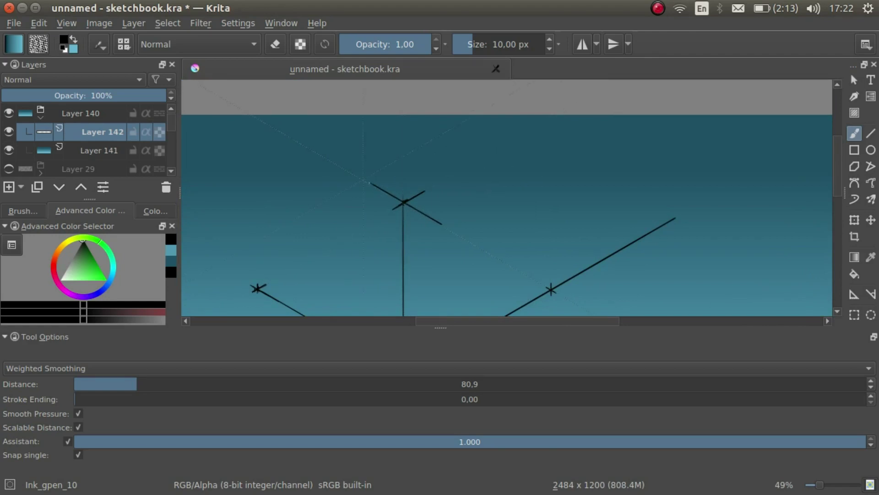
left_click_drag(403, 202, 255, 116)
Step: Shift the line sketch layer slightly down on the canvas with the Move tool
left_click_drag(379, 218, 485, 124)
scroll(485, 124, "down", 3)
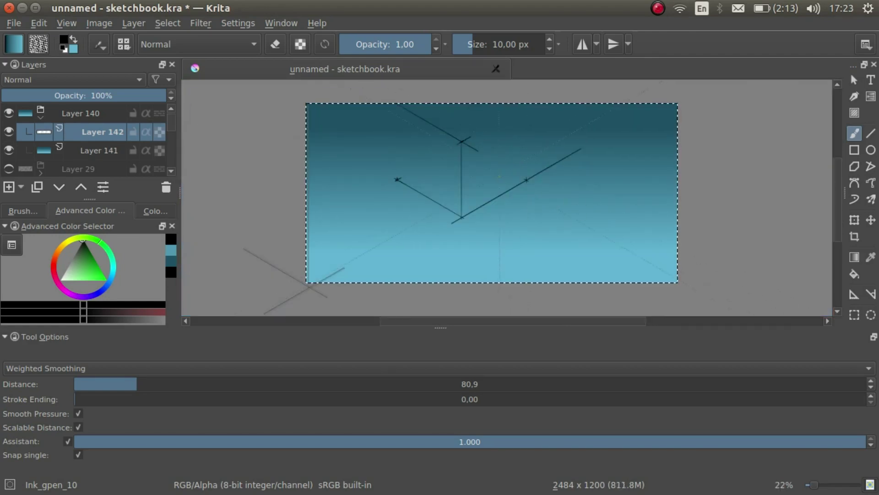
key("t")
left_click_drag(467, 194, 472, 211)
key("b")
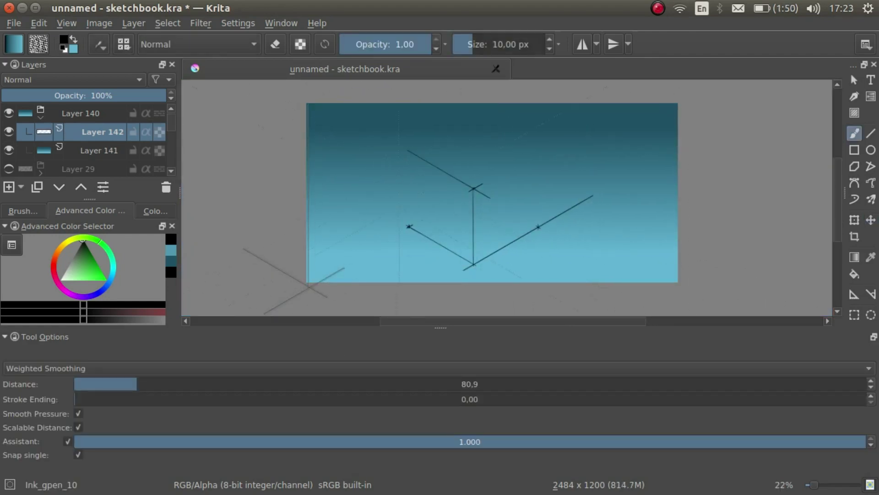
scroll(409, 211, "up", 3)
Step: Draw the left vertical edge up from its tick and extend the right diagonal up-right
left_click_drag(411, 227, 411, 83)
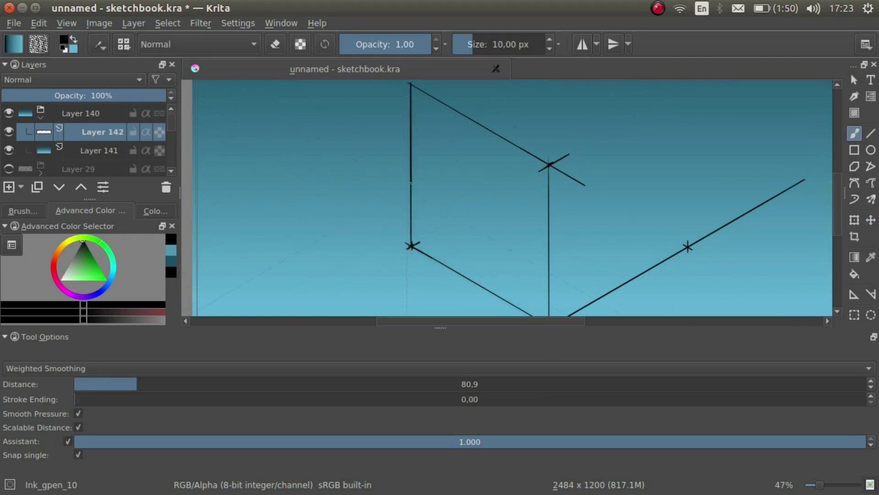
left_click_drag(549, 166, 436, 191)
scroll(436, 194, "up", 2)
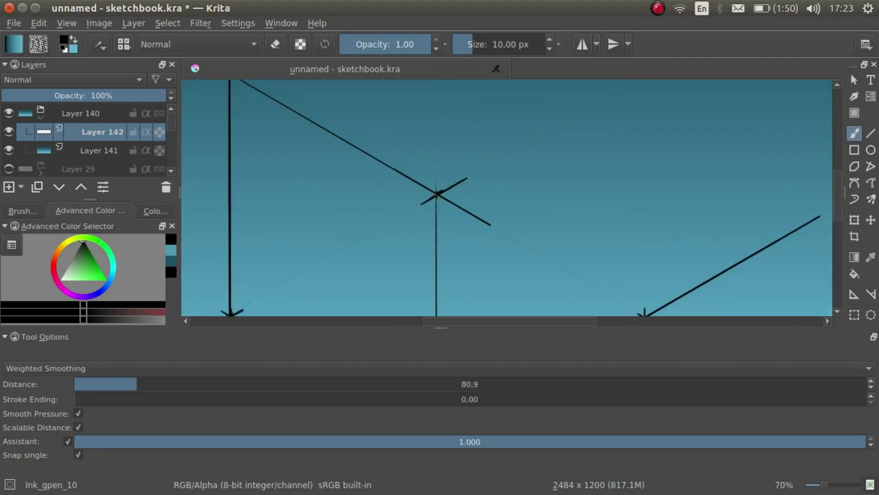
scroll(457, 186, "up", 4)
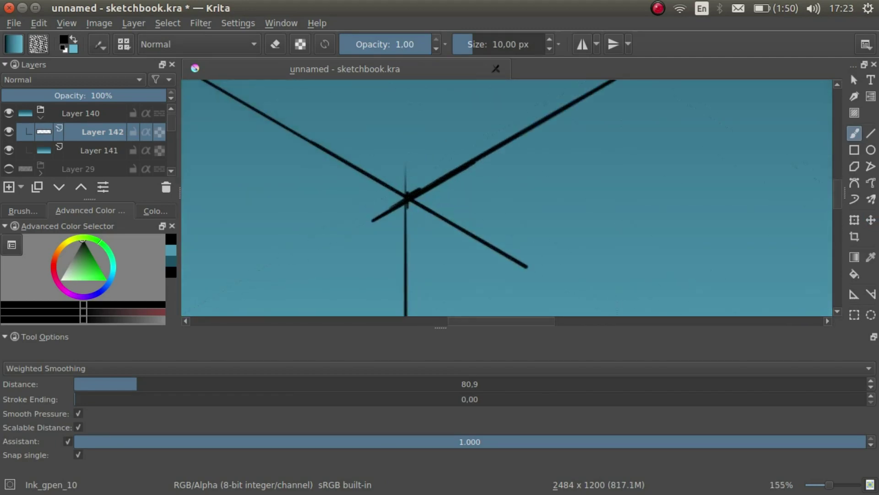
scroll(567, 210, "down", 5)
left_click_drag(567, 210, 483, 271)
scroll(492, 210, "up", 2)
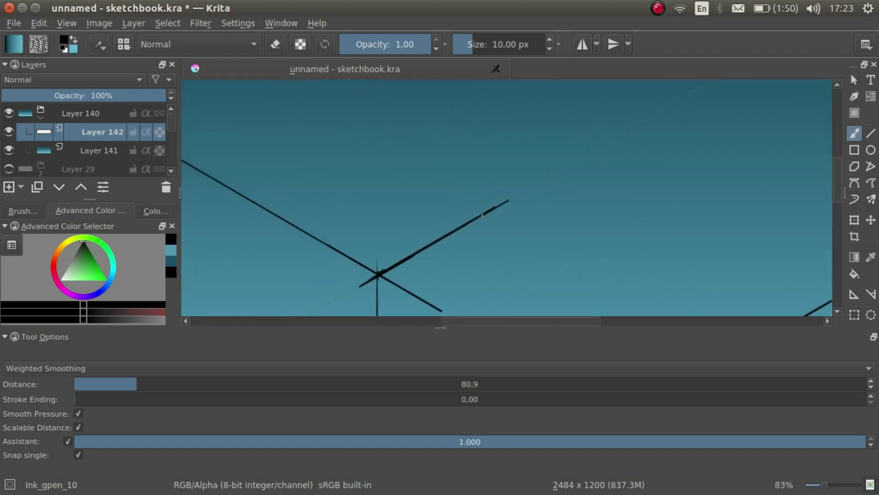
left_click_drag(481, 215, 609, 218)
scroll(621, 211, "down", 4)
scroll(515, 160, "up", 4)
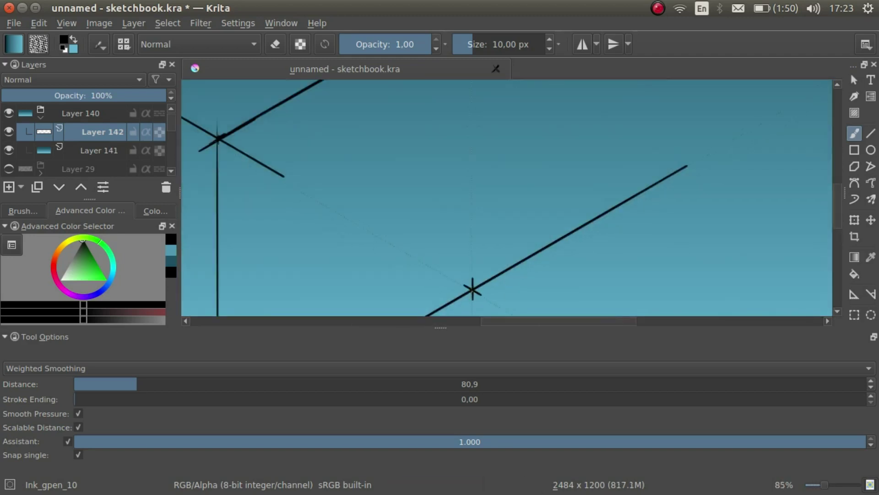
Step: Draw the right vertical edge, the up-left diagonal and the top-right edge to close the cube
left_click_drag(473, 289, 472, 82)
mouse_move(471, 98)
left_mouse_down()
mouse_move(463, 227)
mouse_move(464, 124)
left_mouse_up()
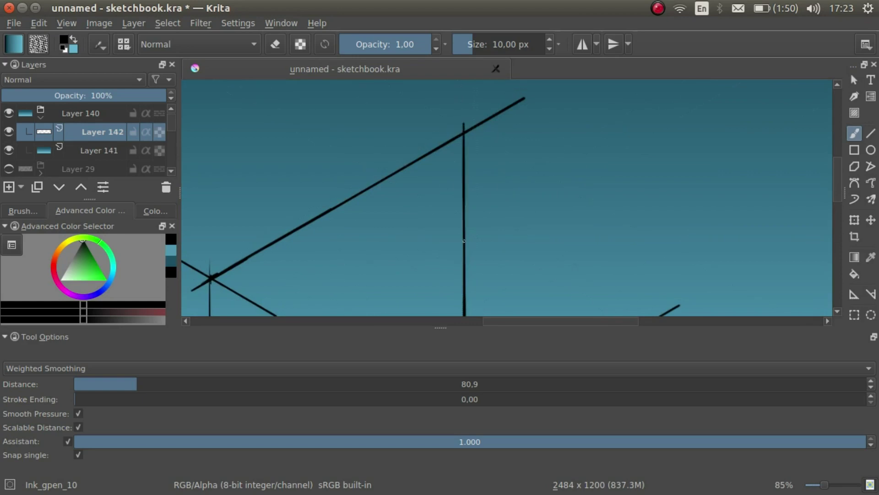
scroll(464, 239, "down", 4)
scroll(389, 151, "up", 5)
left_click_drag(398, 226, 186, 94)
left_click_drag(314, 194, 548, 214)
scroll(428, 159, "down", 3)
scroll(401, 242, "up", 2)
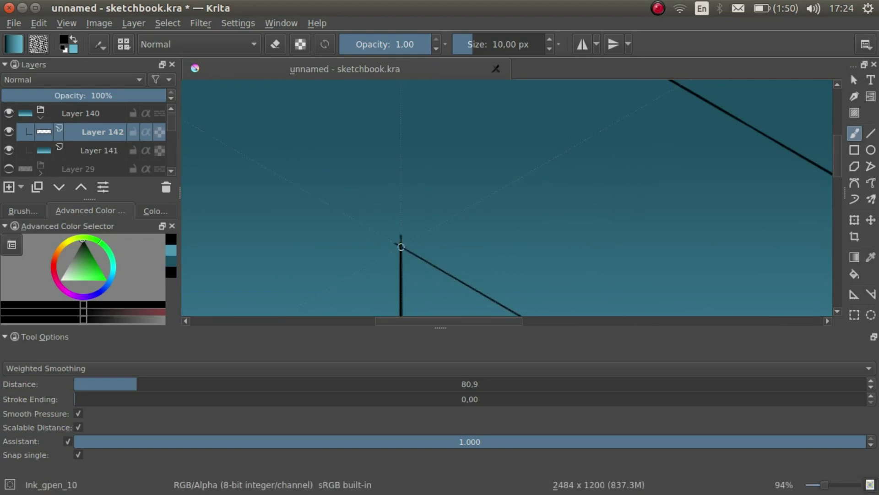
left_click_drag(401, 243, 683, 82)
Step: Turn off assistant snapping and choose the Eraser_hard brush preset
scroll(402, 180, "down", 3)
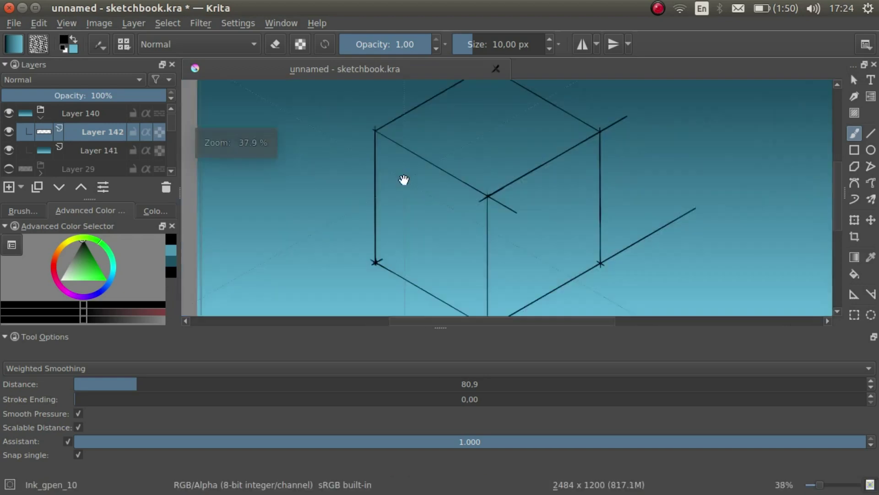
left_click(67, 441)
left_click(854, 294)
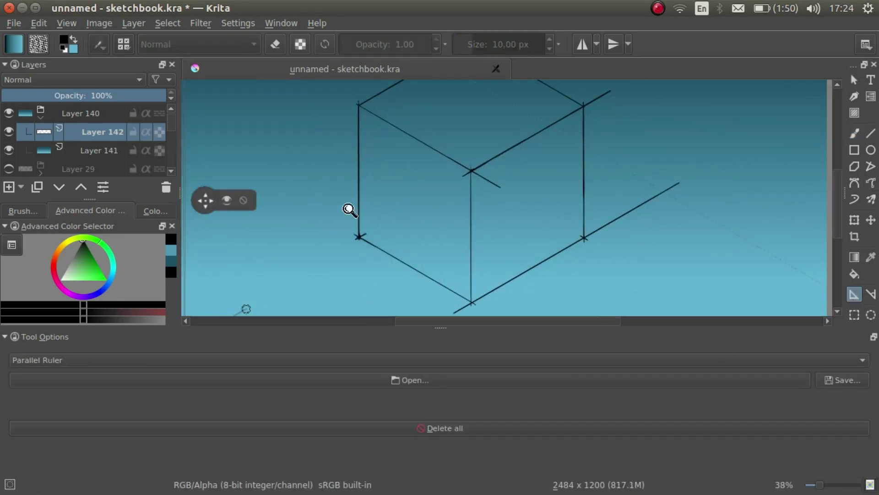
scroll(247, 254, "down", 3)
key("b")
scroll(360, 108, "up", 5)
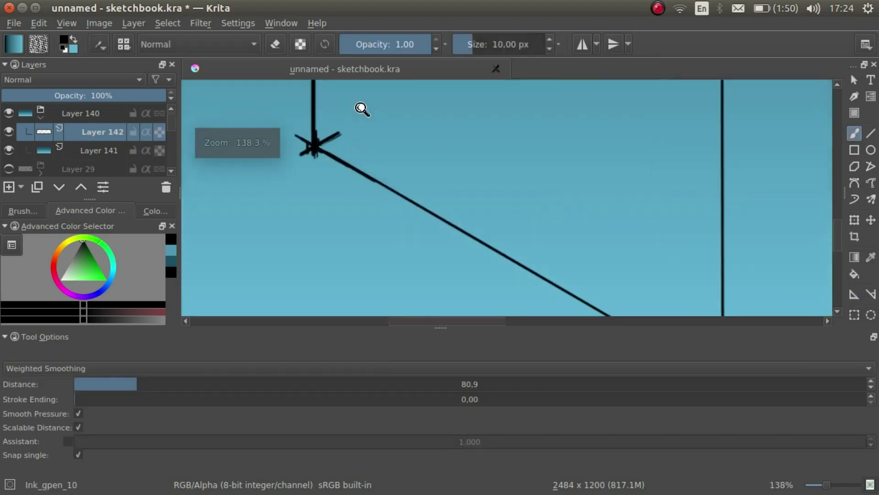
left_click(23, 210)
left_click(69, 263)
scroll(320, 133, "up", 5)
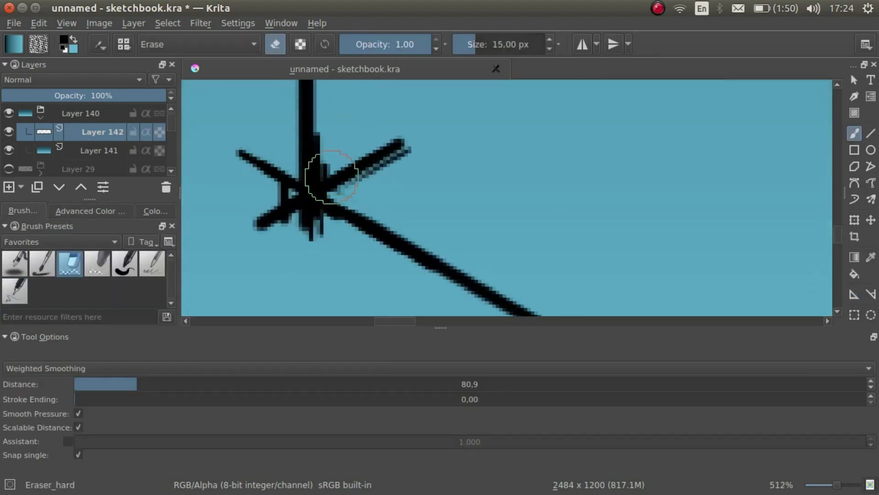
scroll(628, 161, "down", 8)
scroll(618, 161, "up", 6)
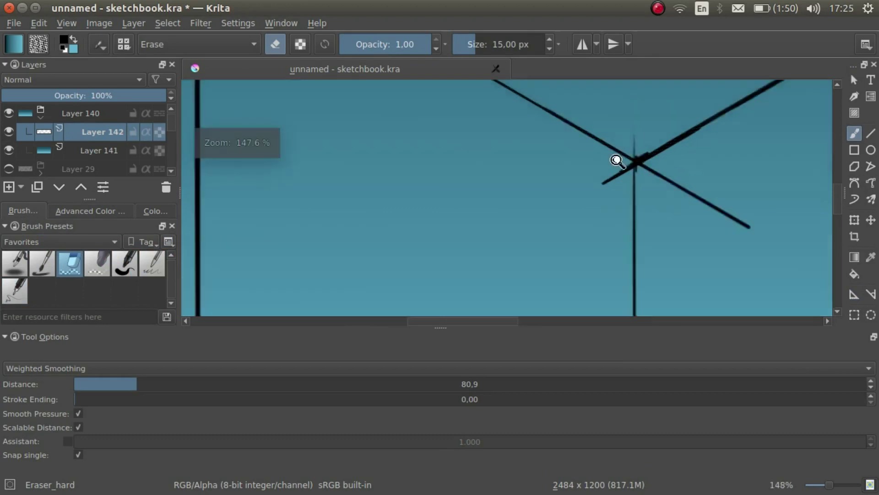
Step: Erase the stray tick and overshooting line ends at the cube's upper junctions
left_click_drag(644, 109, 590, 148)
scroll(569, 149, "down", 4)
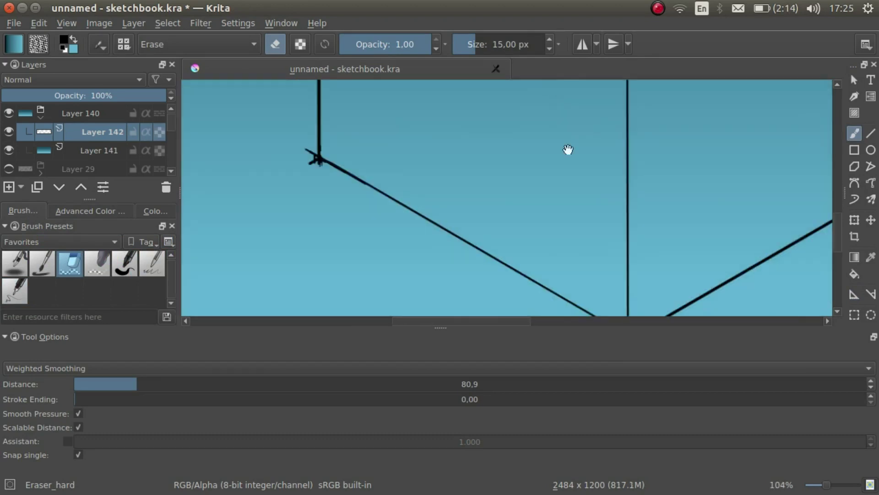
scroll(578, 128, "up", 6)
scroll(601, 291, "down", 6)
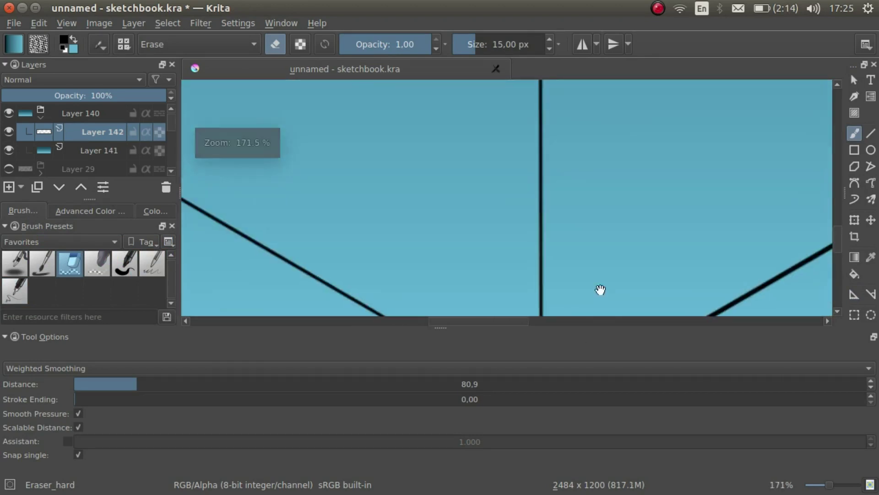
scroll(577, 238, "down", 3)
scroll(553, 190, "up", 3)
mouse_move(545, 163)
left_mouse_down()
mouse_move(517, 147)
mouse_move(644, 220)
left_mouse_up()
scroll(527, 169, "up", 5)
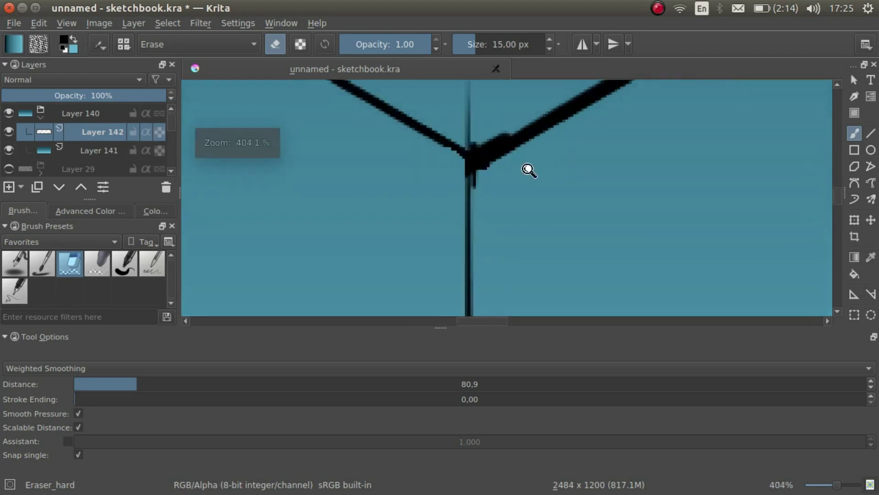
mouse_move(466, 123)
left_mouse_down()
mouse_move(466, 158)
mouse_move(500, 179)
left_mouse_up()
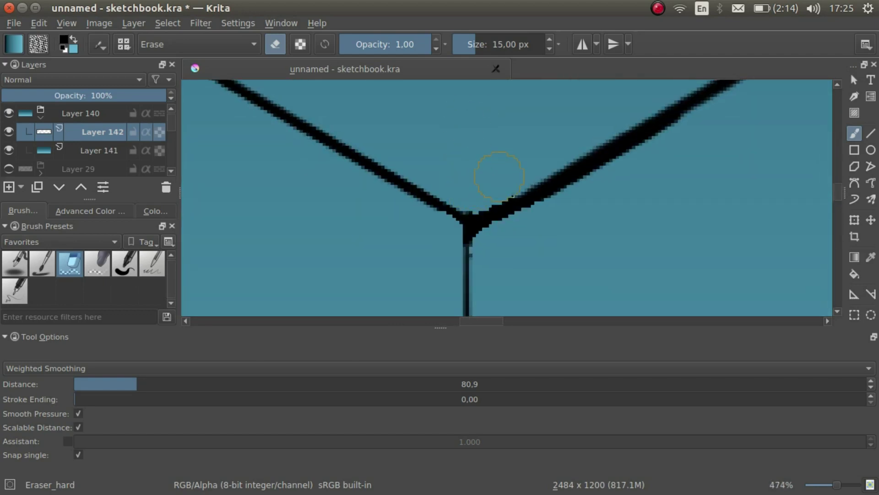
scroll(589, 144, "down", 8)
scroll(584, 229, "up", 12)
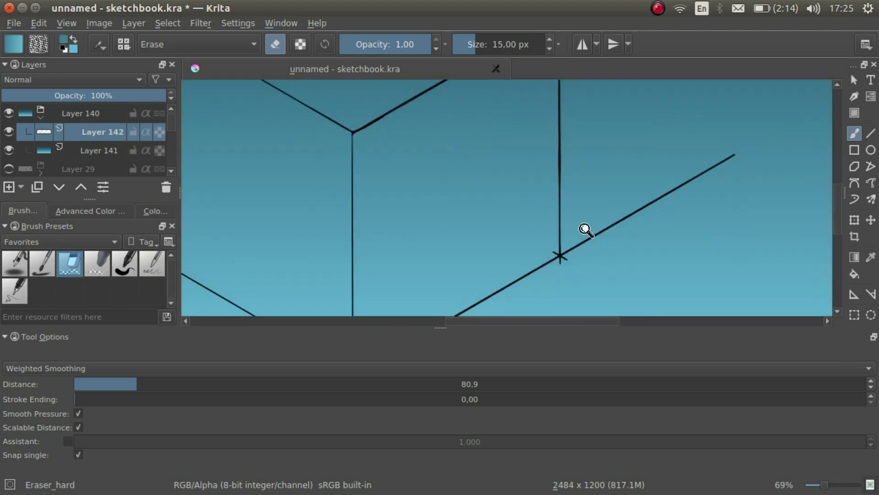
scroll(363, 241, "down", 12)
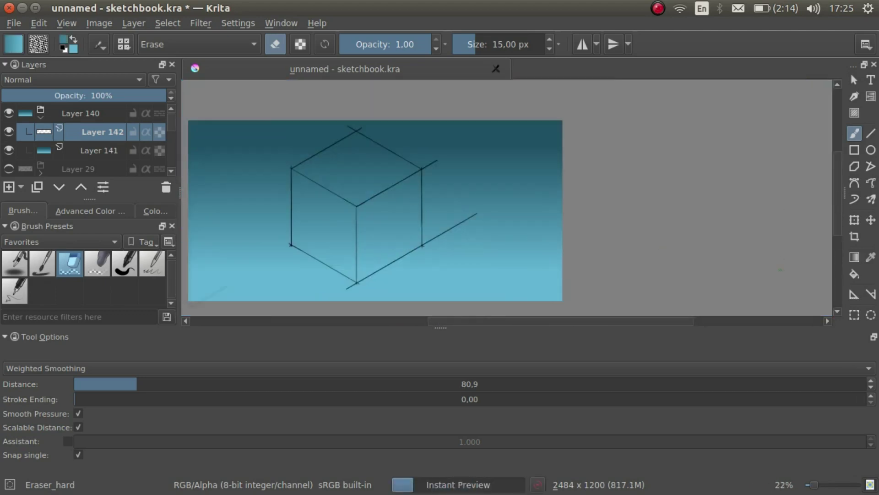
Step: Hide the teal gradient background layer and give the canvas and layer panels more height
left_click(9, 149)
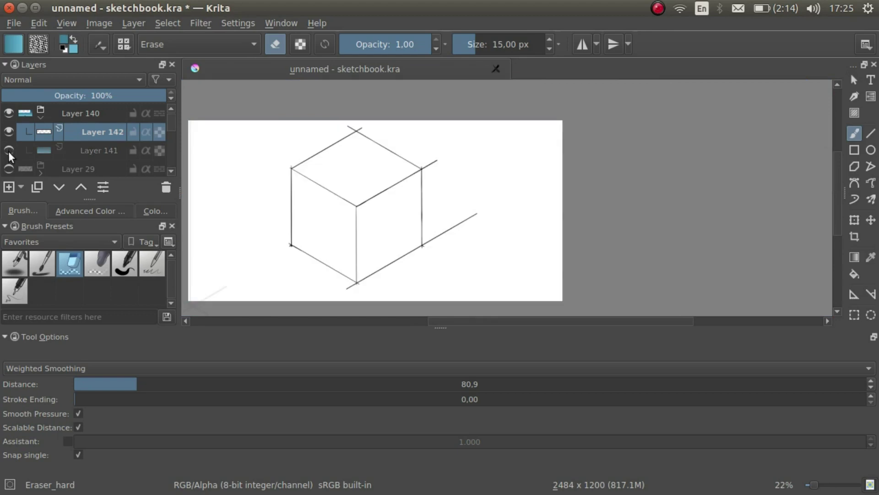
left_click(856, 316)
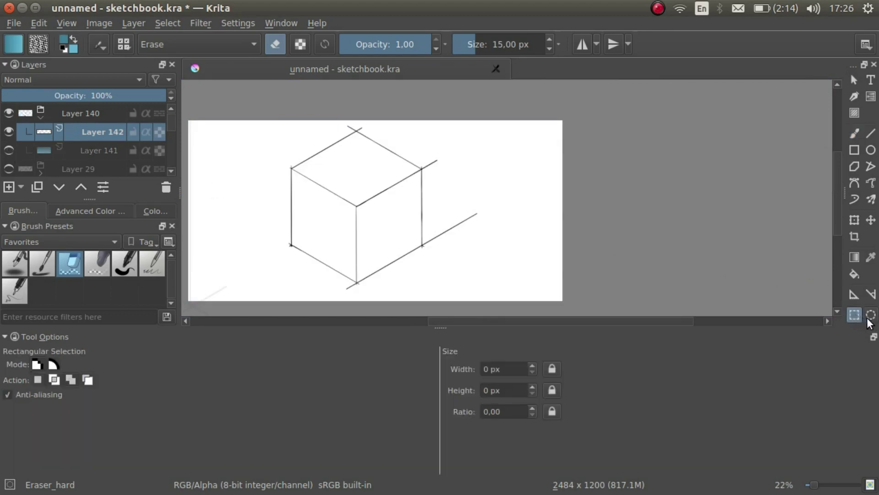
left_click(504, 369)
left_click_drag(440, 327, 439, 377)
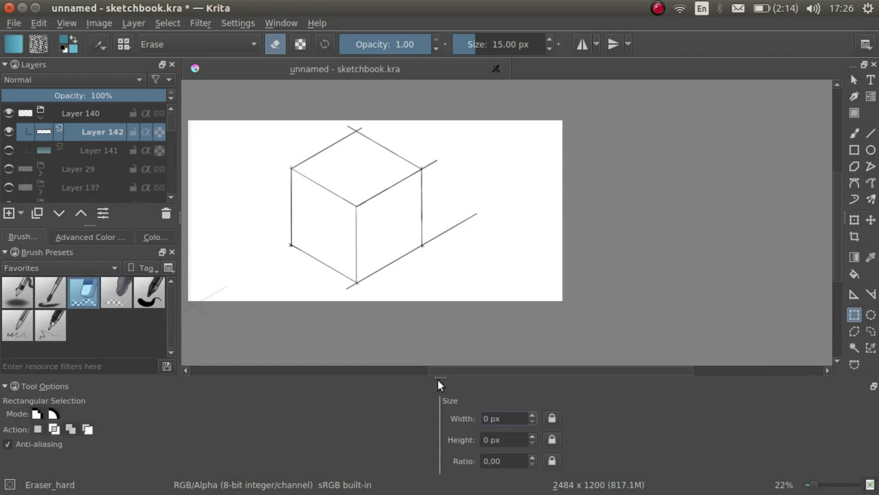
Step: Select the cube's left face by contiguous area with 4 px grow, using the Fill_circle preset
left_click(856, 346)
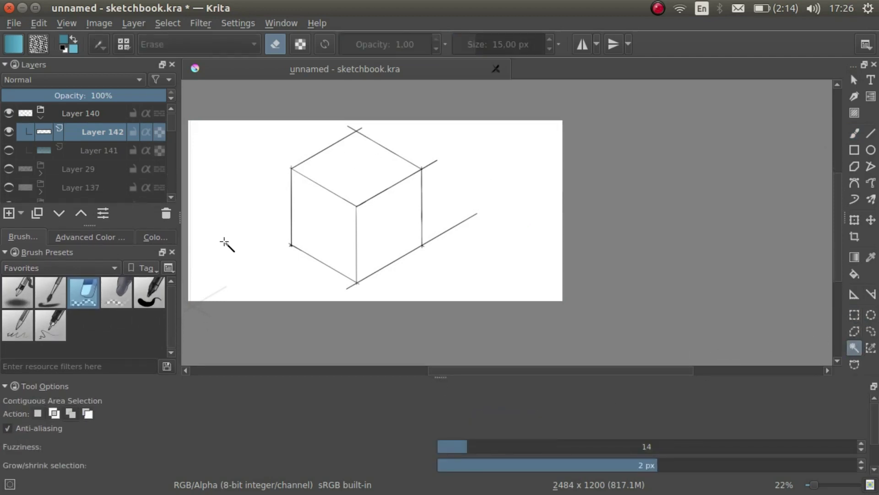
left_click(664, 460)
left_click(351, 243)
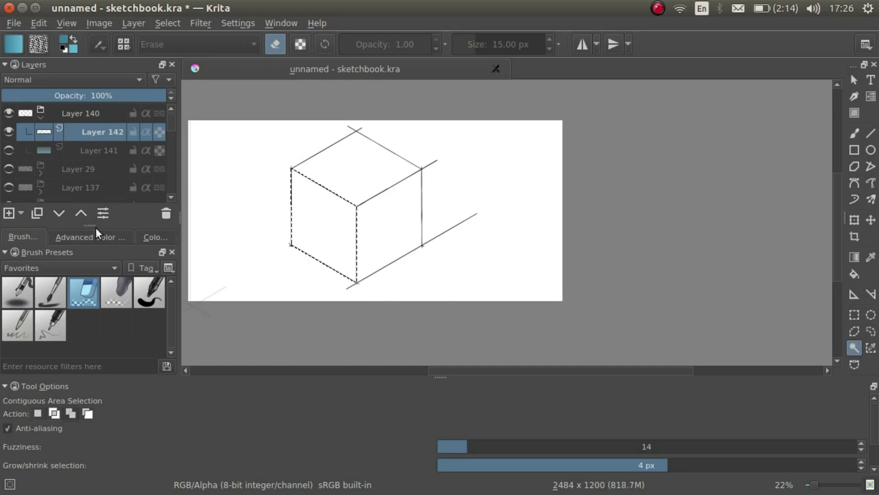
left_click(147, 286)
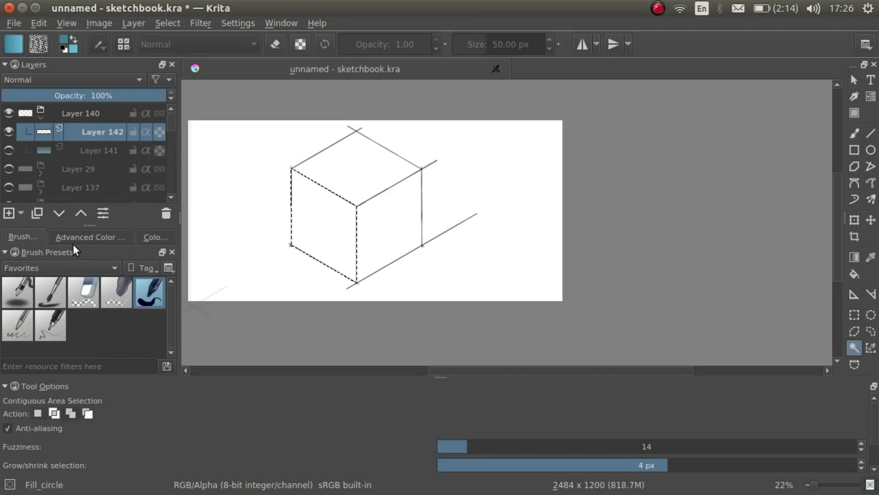
Step: On a new layer, paint the selected left face dark grey with a ~177 px brush, then select the right face
left_click(9, 214)
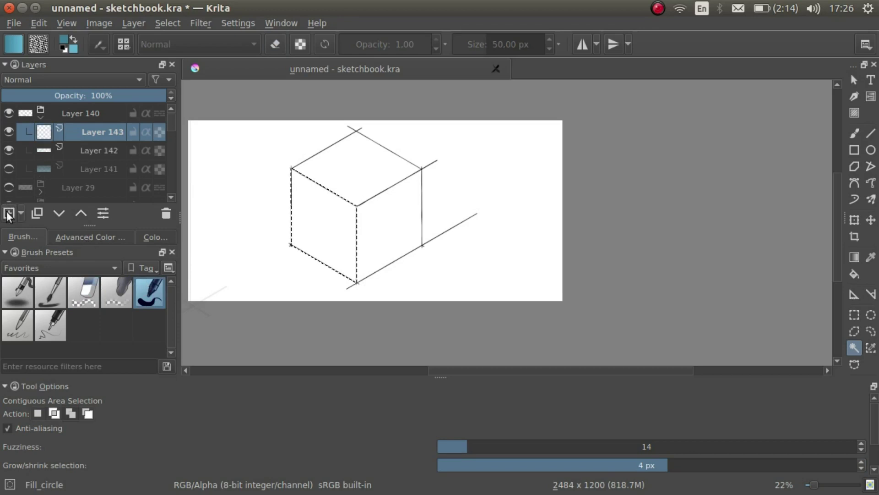
left_click(101, 237)
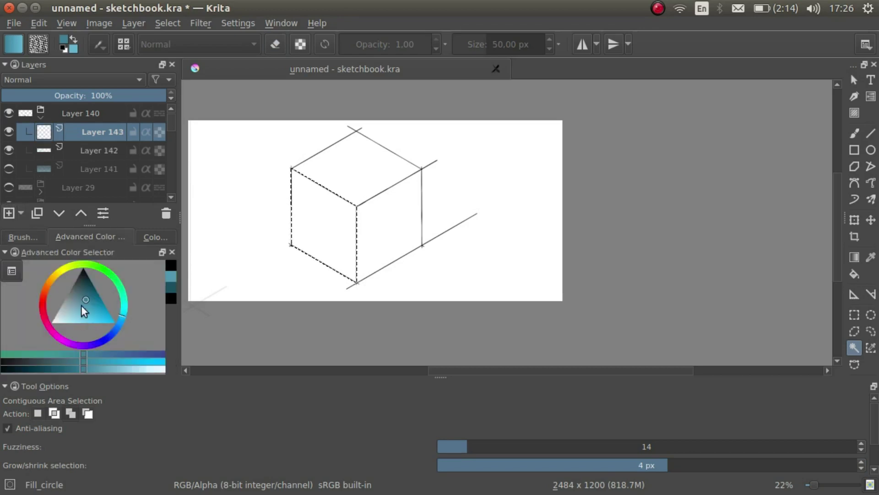
left_click_drag(81, 305, 76, 286)
key("b")
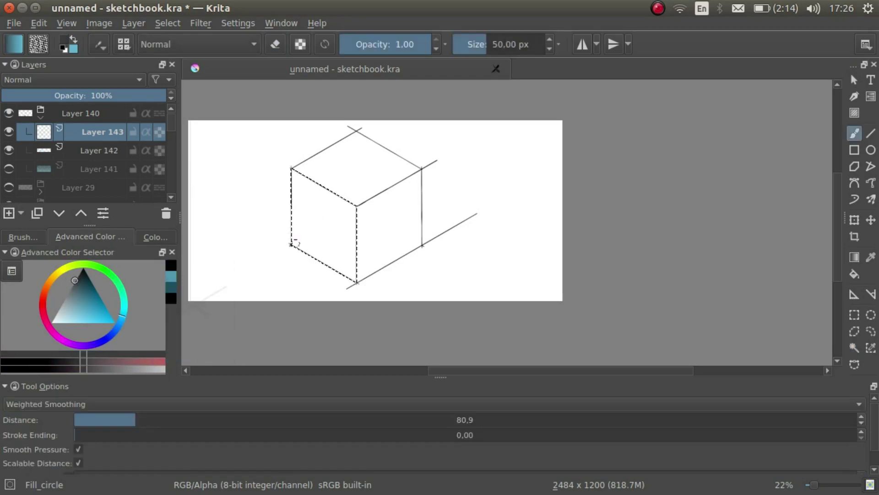
mouse_move(309, 237)
left_mouse_down("shift")
mouse_move(320, 226)
mouse_move(310, 231)
left_mouse_up("shift")
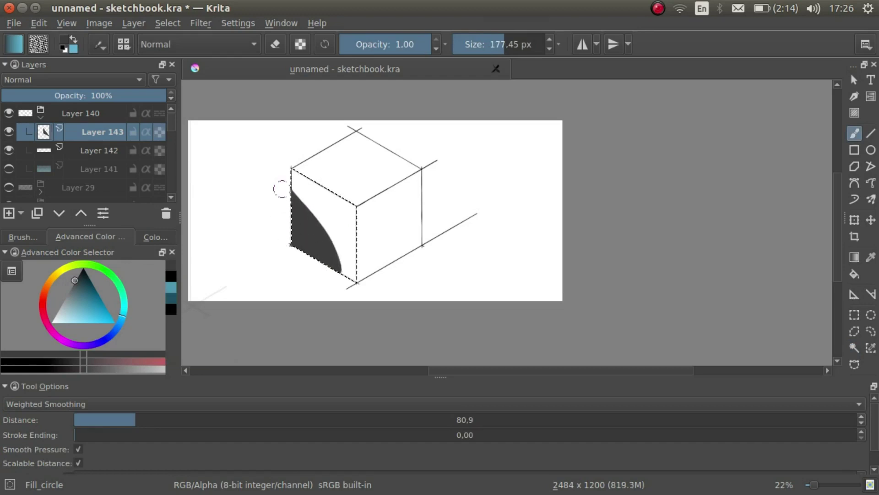
mouse_move(281, 188)
left_mouse_down()
mouse_move(355, 257)
mouse_move(355, 227)
left_mouse_up()
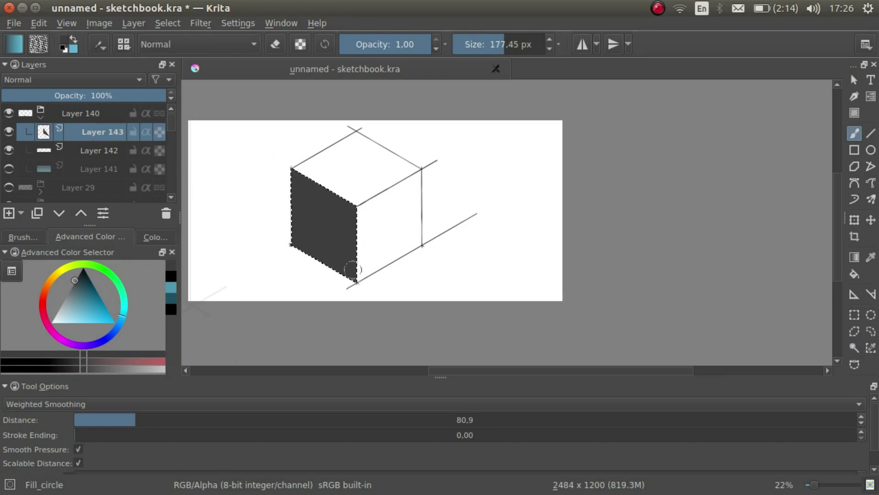
key("ctrl+w")
left_click(367, 247)
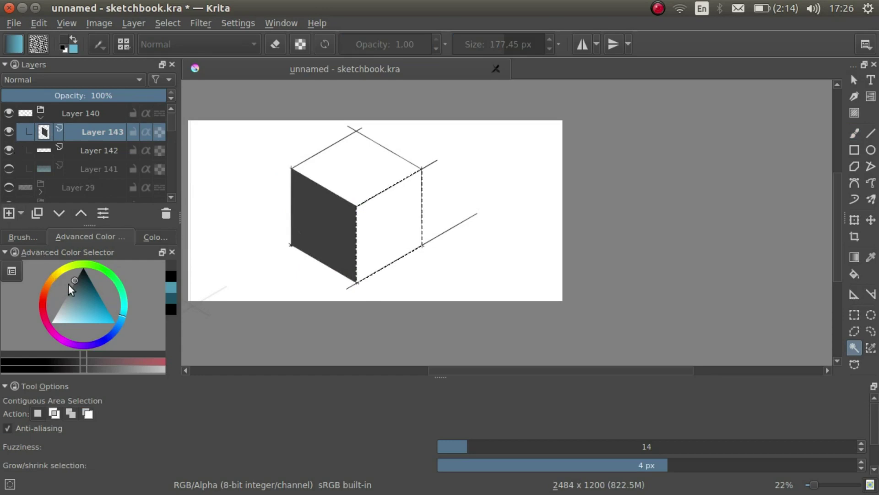
Step: Paint the selected right face medium grey and pick a lighter grey for the top
left_click_drag(71, 294, 62, 295)
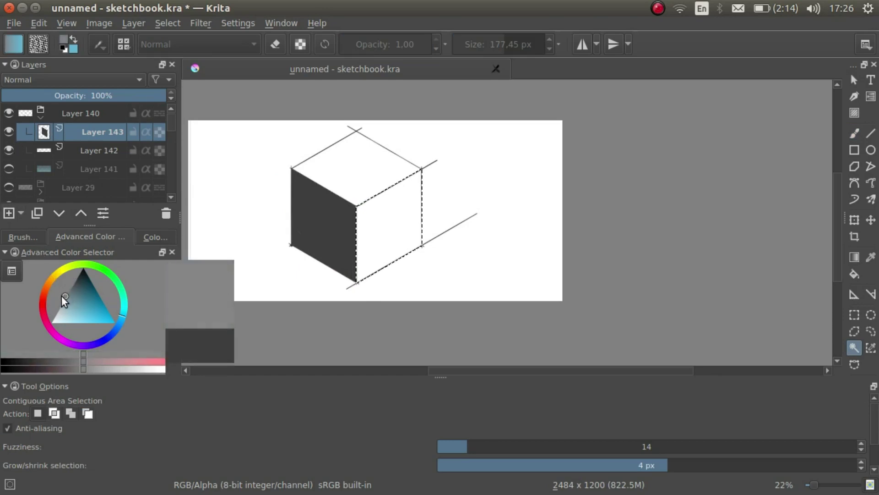
key("b")
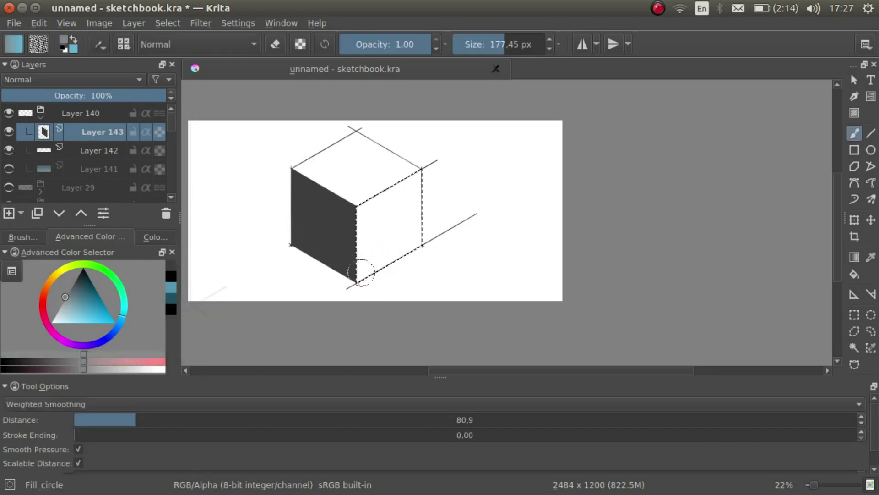
mouse_move(346, 234)
left_mouse_down()
mouse_move(364, 225)
mouse_move(388, 240)
mouse_move(398, 231)
mouse_move(428, 235)
left_mouse_up()
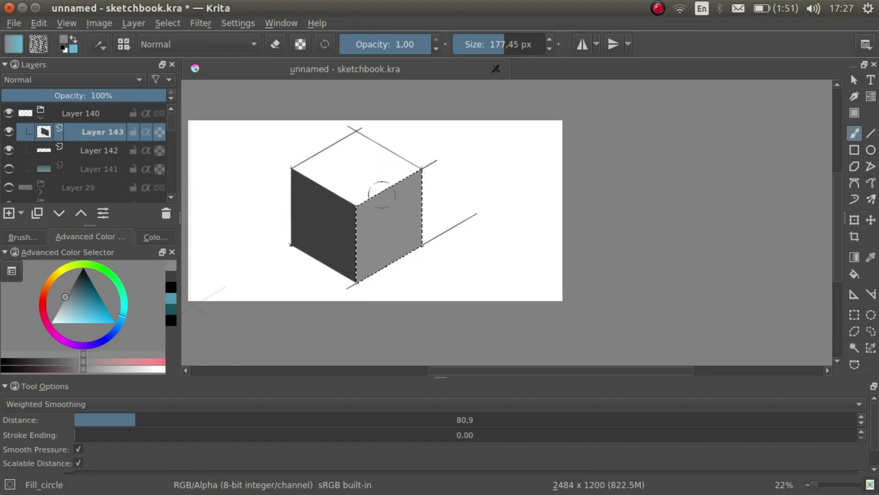
left_click_drag(61, 301, 53, 308)
left_click(856, 357)
Step: Paint the top face light grey, hide the guide lines layer and show the teal gradient background
left_click(856, 346)
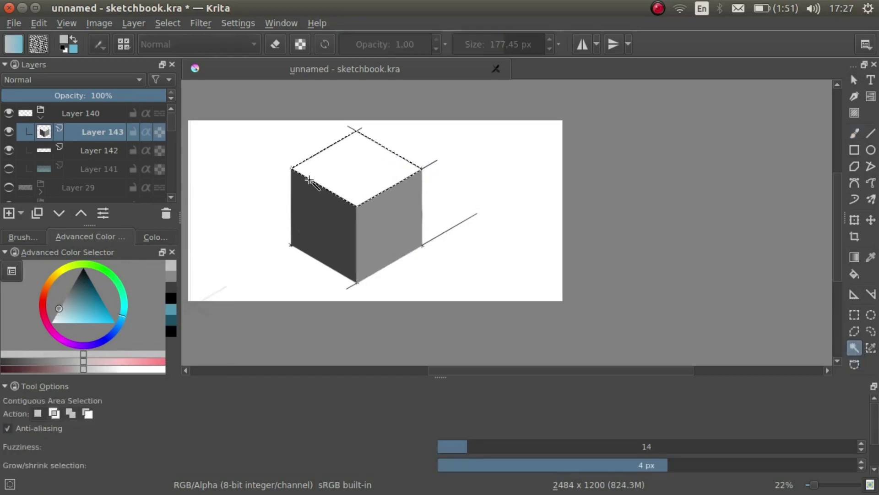
key("b")
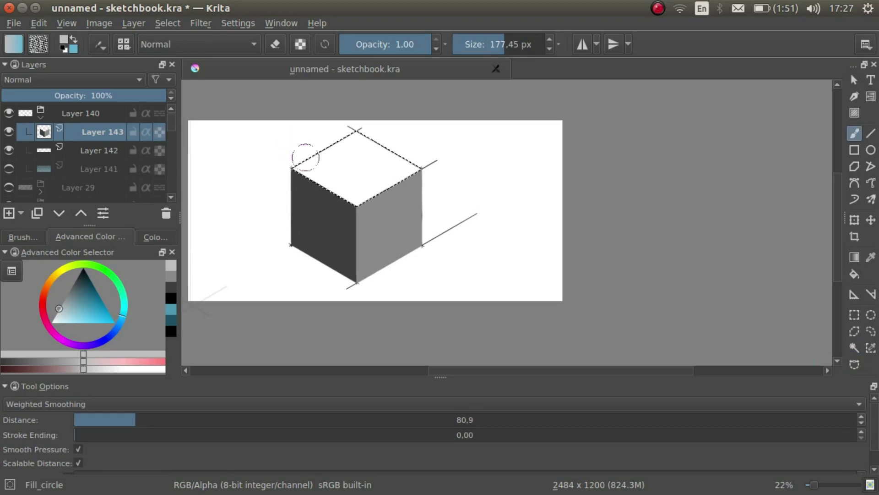
mouse_move(323, 171)
left_mouse_down()
mouse_move(341, 138)
mouse_move(346, 160)
left_mouse_up()
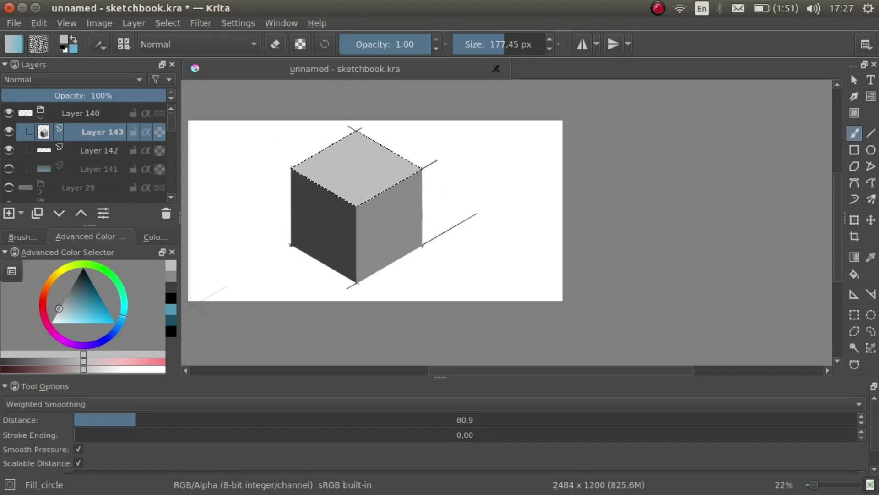
left_click(9, 150)
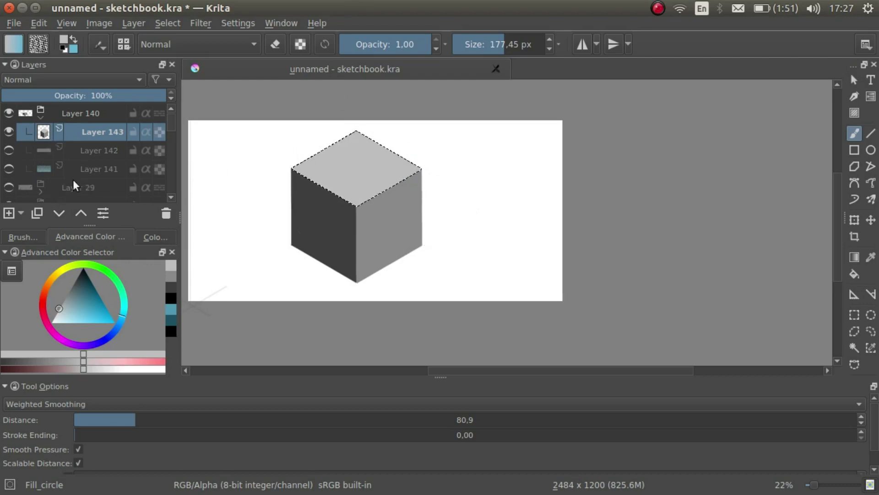
left_click(9, 169)
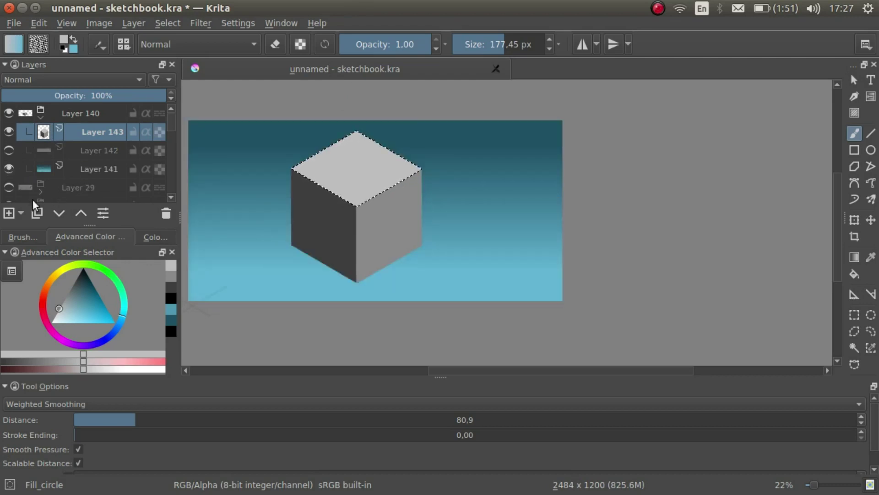
Step: Show Layer 142 again, move it above the shading layer, and choose the Ellipse assistant type
left_click(854, 299)
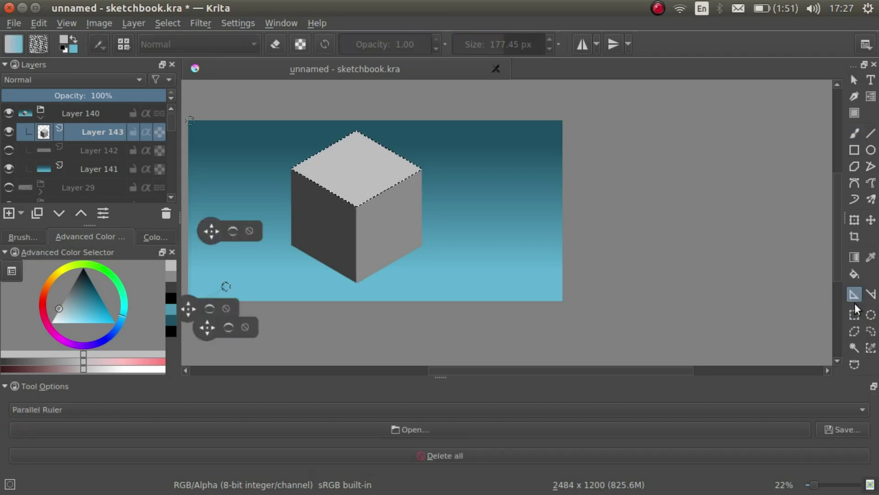
left_click(10, 146)
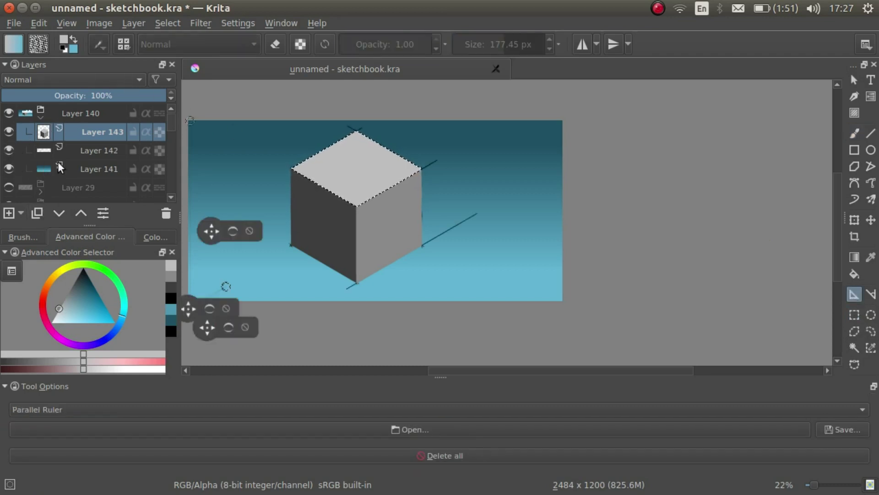
left_click(85, 150)
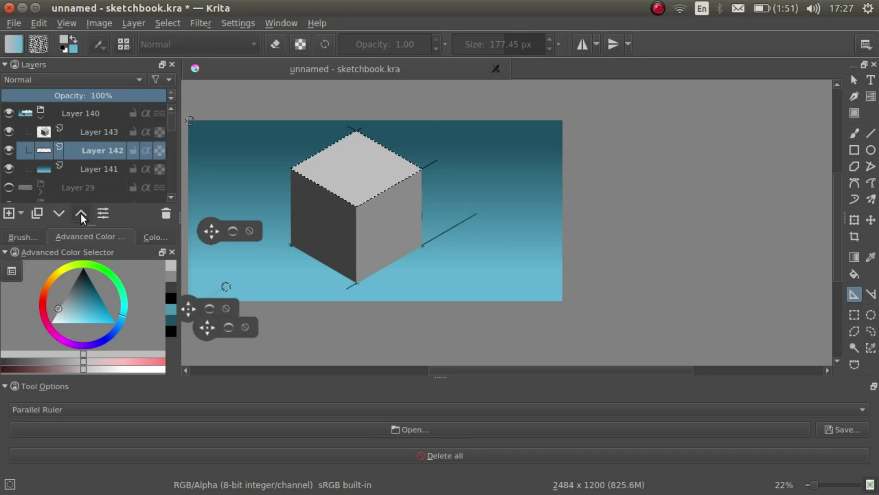
left_click(81, 213)
left_click(39, 409)
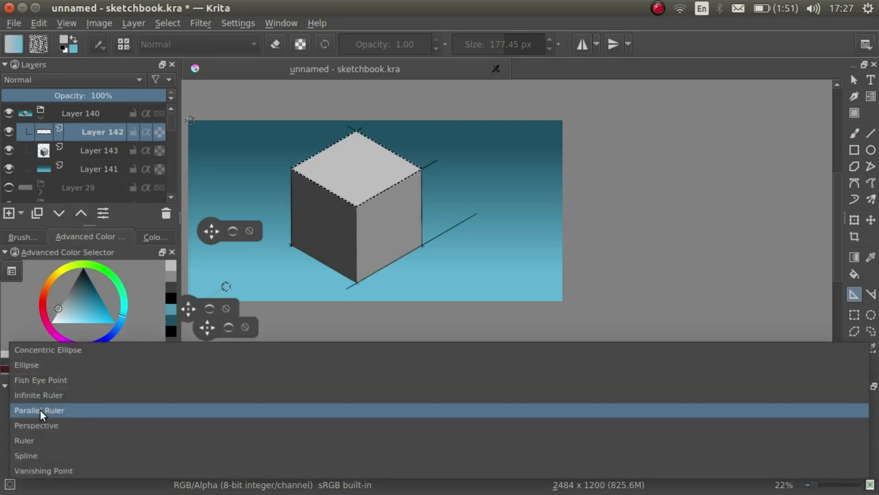
left_click(45, 366)
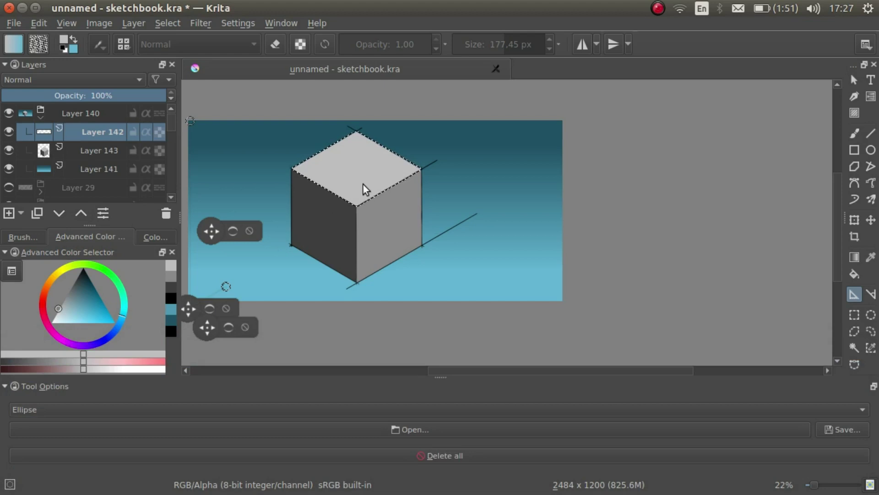
Step: Clear the selection and place an Ellipse assistant across the right face, touching its corners
key("ctrl+shift+a")
scroll(422, 176, "up", 1)
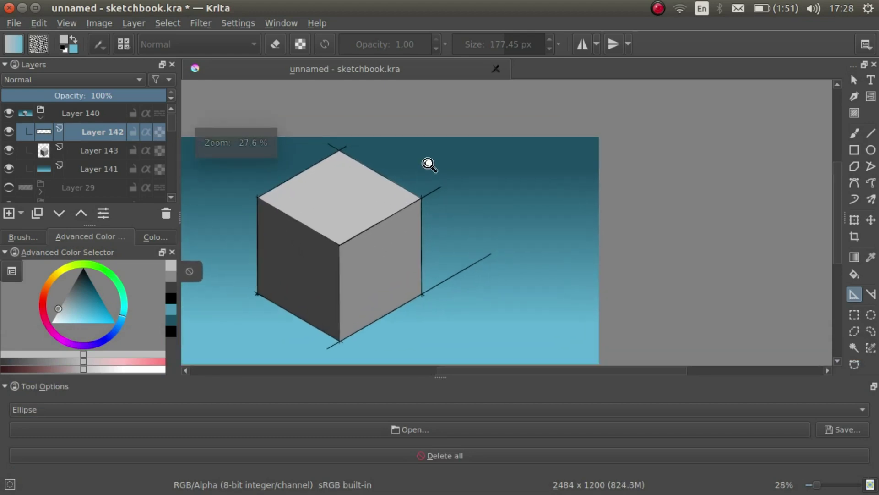
left_click(421, 198)
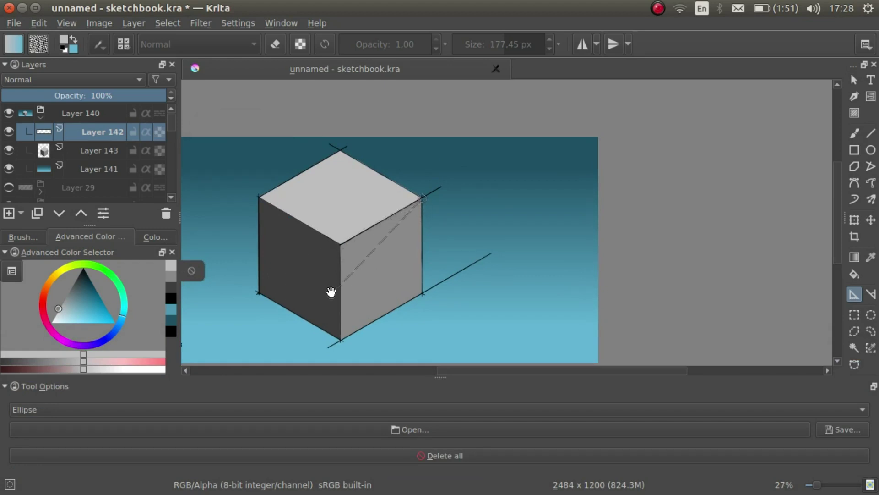
scroll(330, 293, "down", 3)
scroll(342, 251, "up", 5)
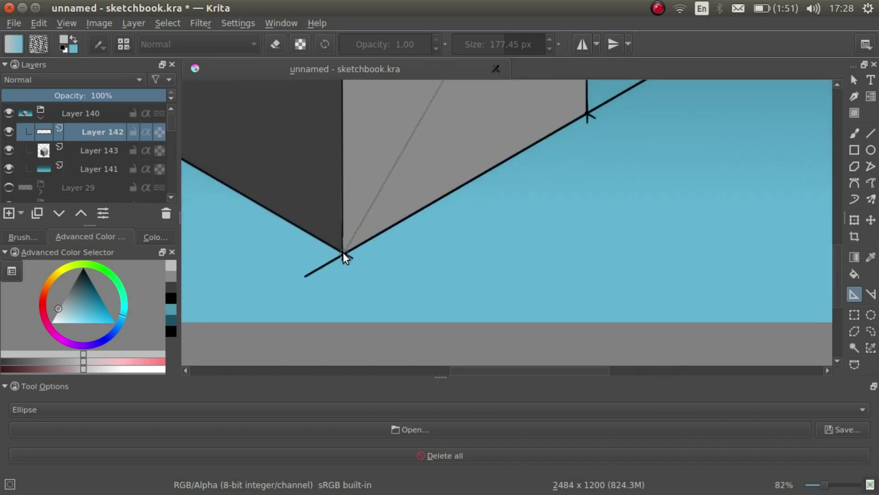
left_click(343, 253)
scroll(400, 202, "down", 2)
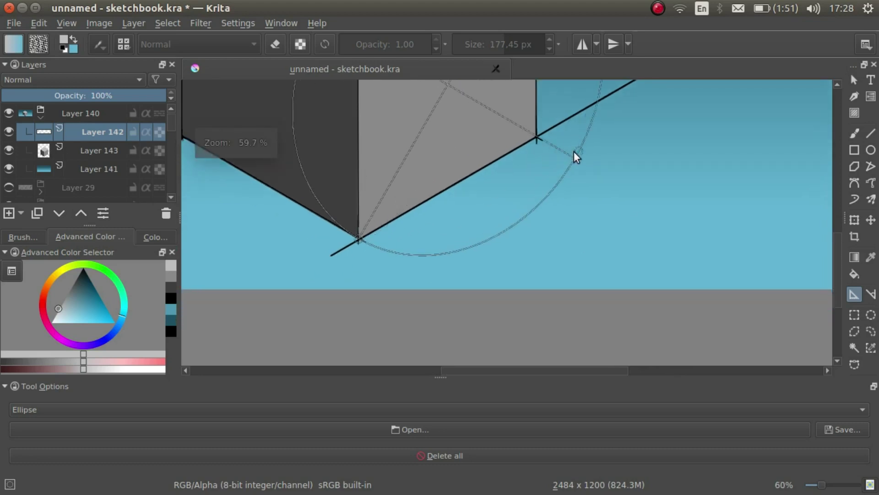
left_click(534, 137)
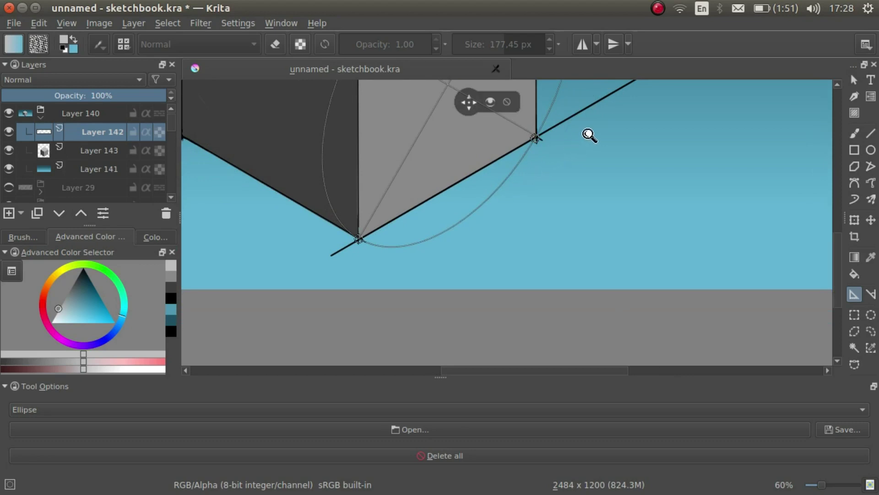
scroll(577, 151, "down", 2)
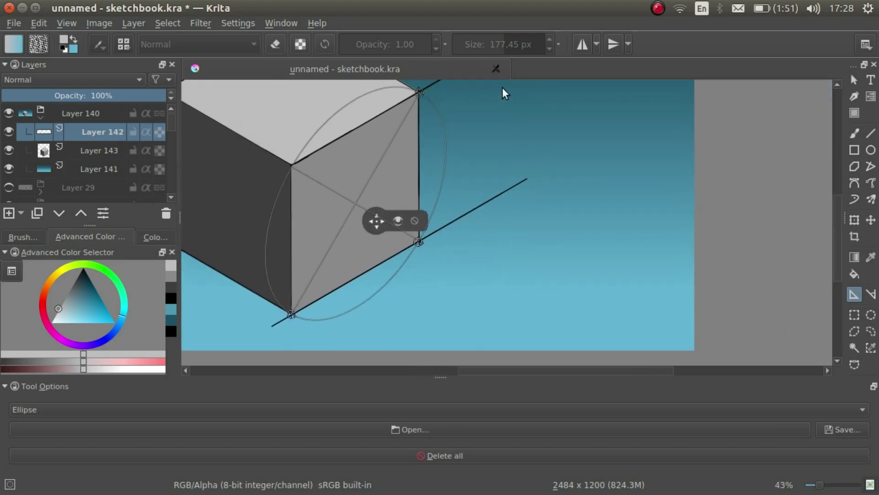
Step: Add a new layer, hide Layer 142, and set up a black pen with assistant snapping
left_click(8, 214)
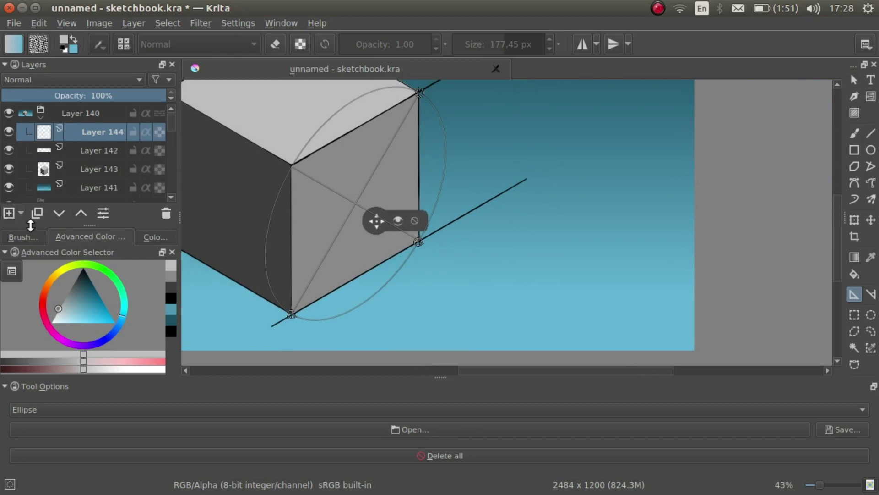
left_click(9, 150)
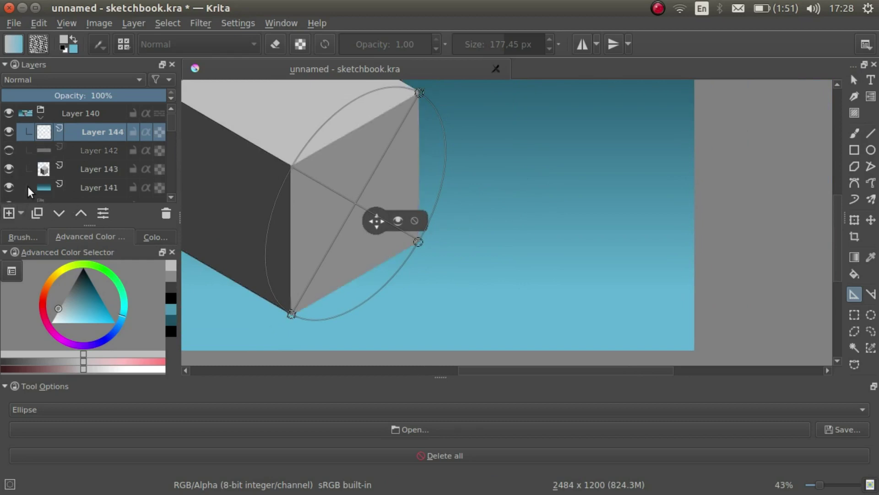
left_click(22, 237)
left_click(48, 332)
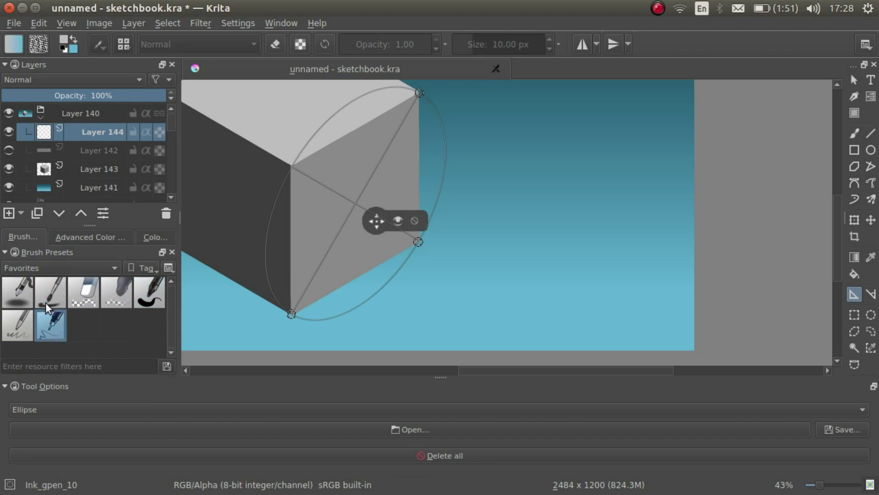
left_click_drag(459, 376, 432, 365)
left_click(68, 458)
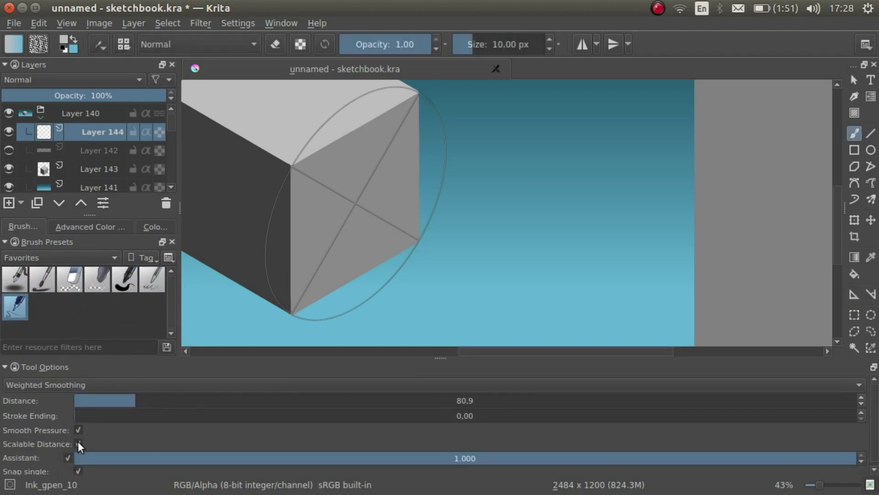
left_click(91, 226)
left_click_drag(80, 274, 90, 246)
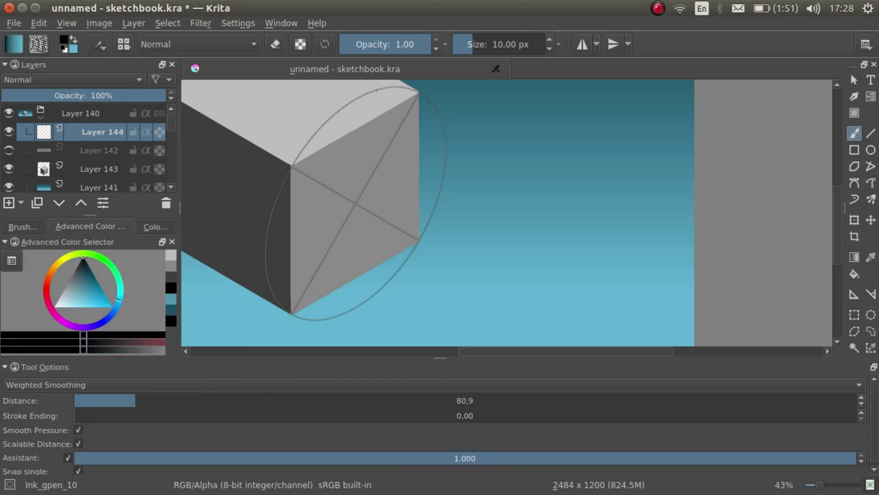
Step: Trace the black ellipse along the guide, then delete the ellipse assistant
left_click_drag(314, 136, 382, 88)
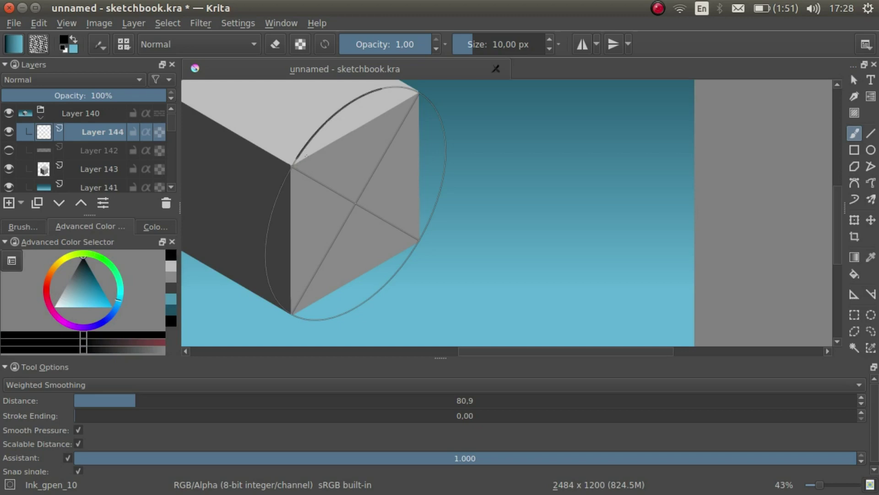
mouse_move(421, 95)
left_mouse_down()
mouse_move(295, 315)
mouse_move(297, 158)
mouse_move(435, 113)
left_mouse_up()
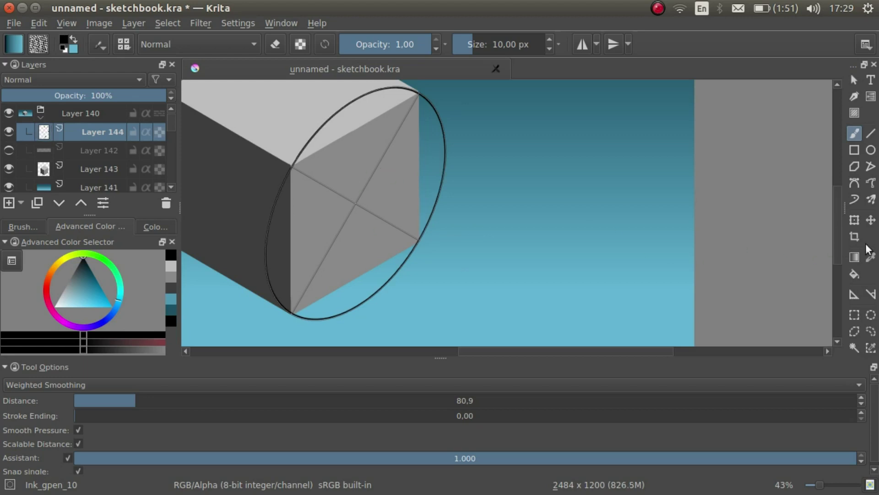
left_click(854, 295)
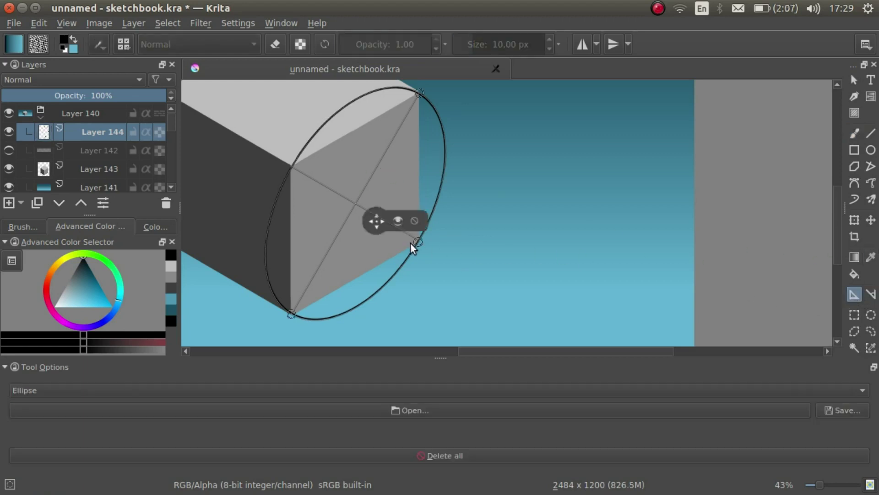
left_click(415, 221)
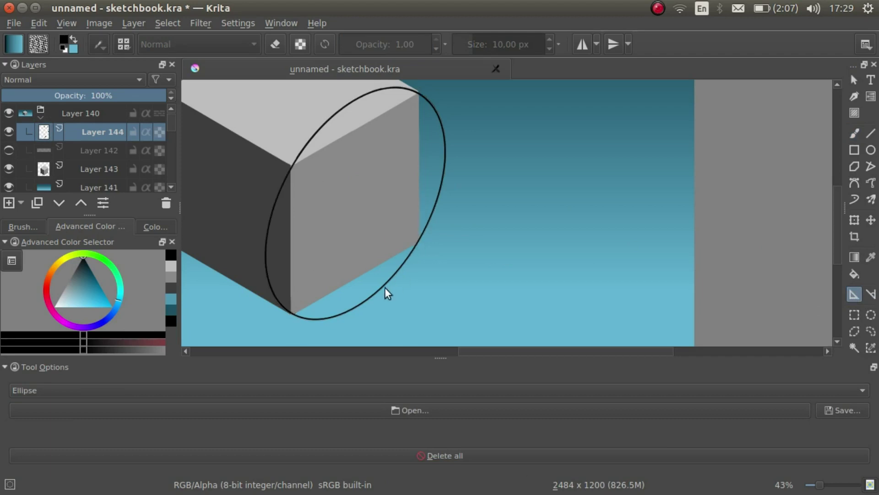
Step: Rectangle-select the inked ellipse and scale it down with Ctrl+T to fit inside the right face
key("ctrl+r")
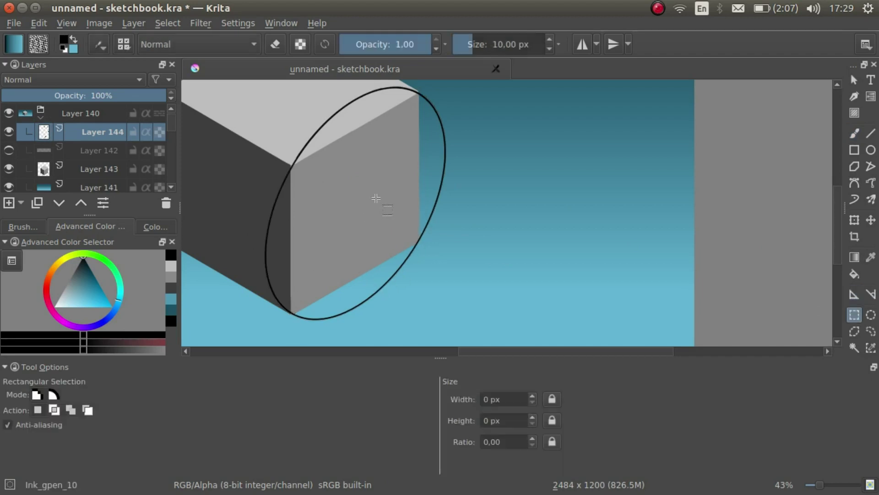
scroll(367, 161, "down", 2)
left_click_drag(277, 91, 447, 273)
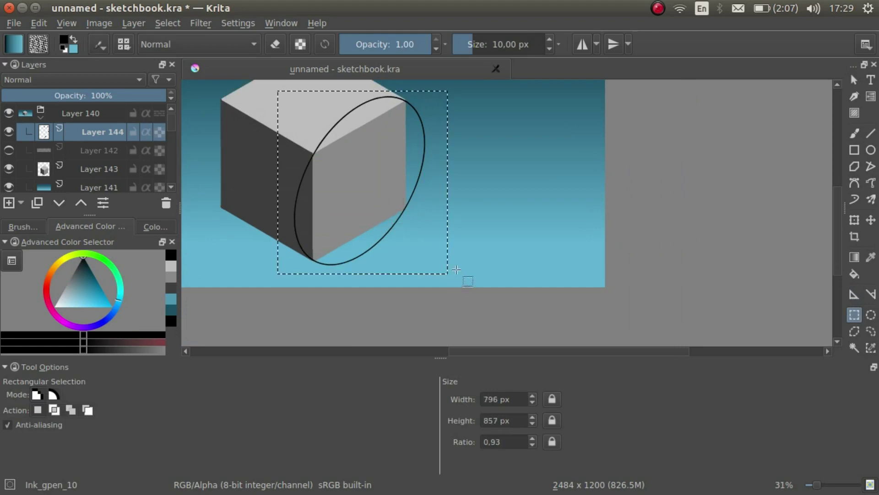
key("ctrl+t")
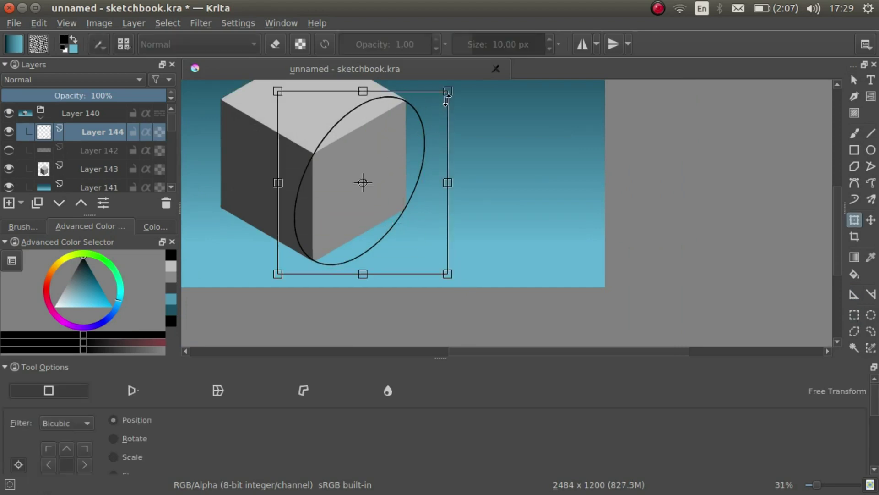
left_click_drag(445, 97, 409, 110)
left_click_drag(390, 151, 391, 156)
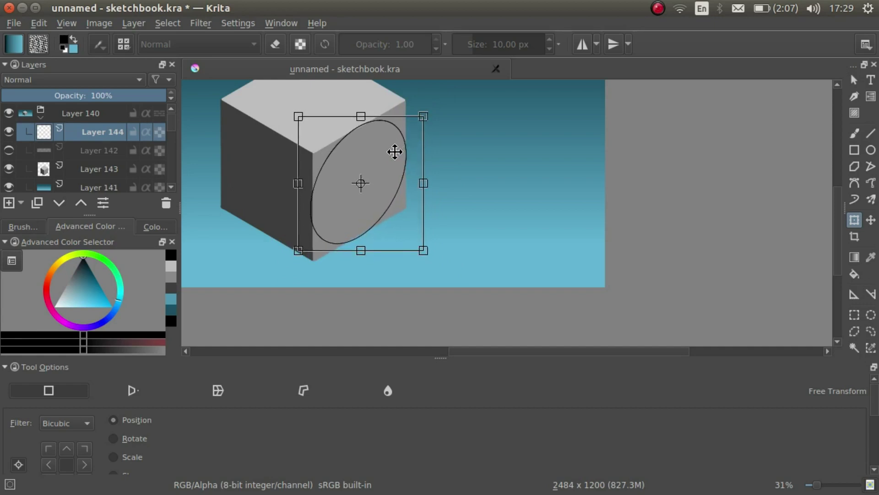
left_click_drag(395, 152, 394, 152)
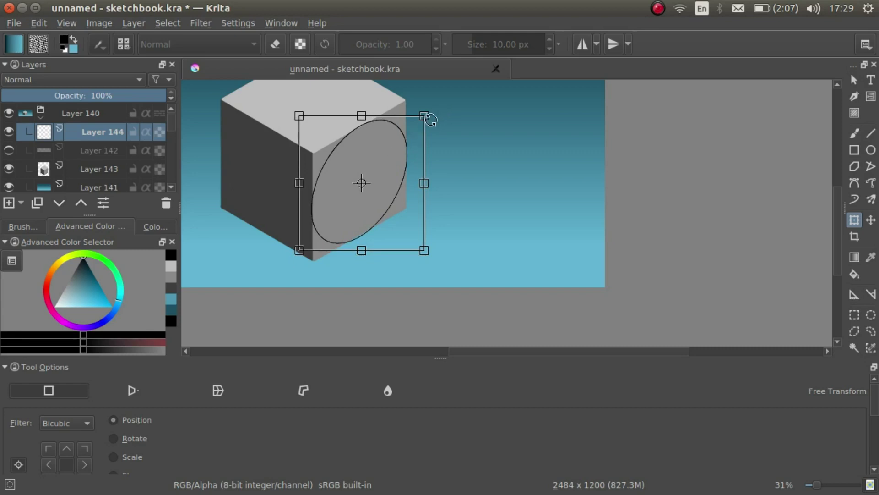
left_click_drag(420, 122, 397, 142)
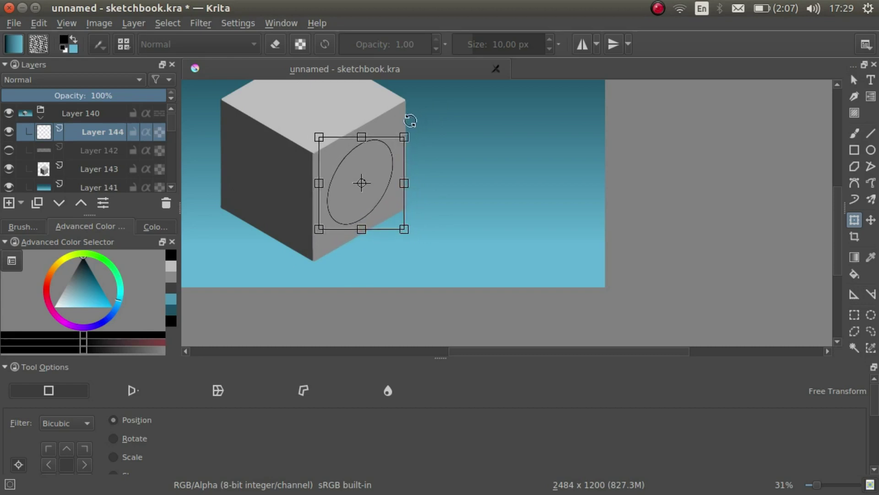
key("Return")
Step: Select inside the ellipse, eyedrop dark grey #3e3e3e as foreground, and set background to #c5d1d6
left_click(854, 348)
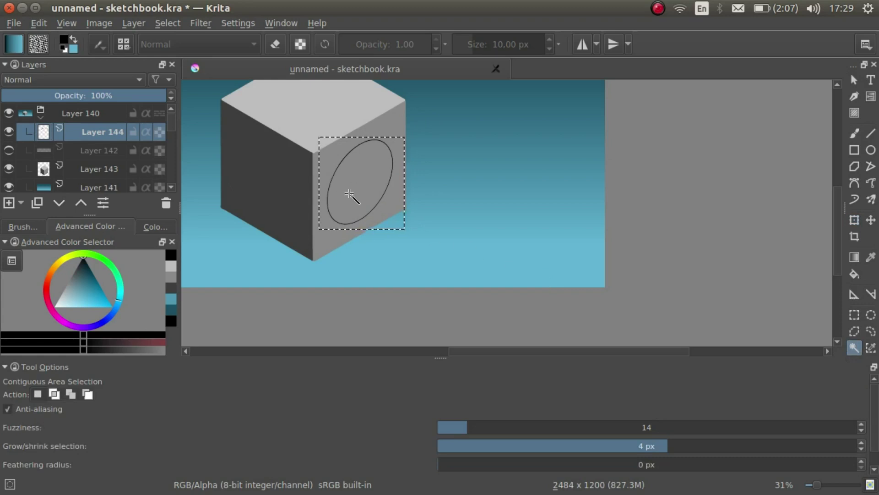
left_click(332, 231)
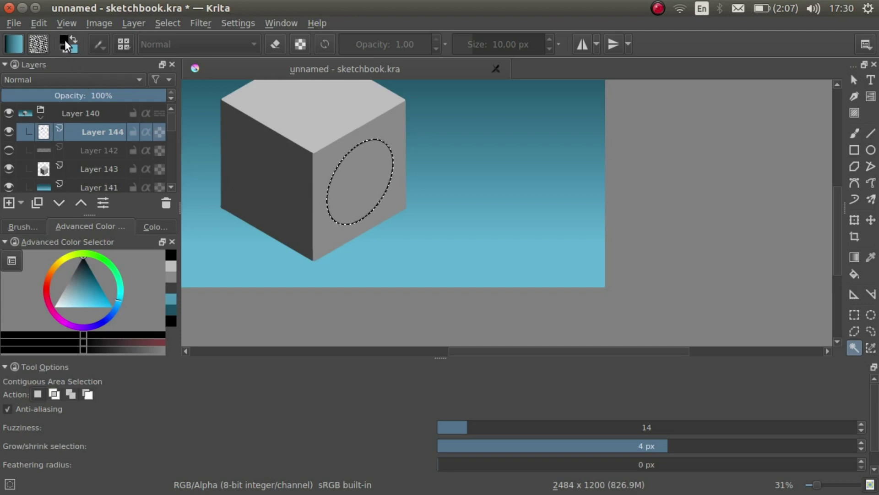
left_click(64, 40)
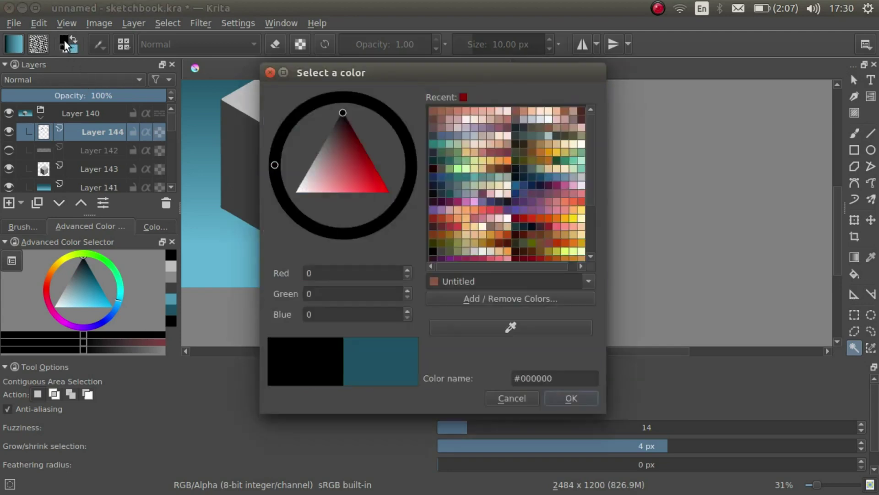
left_click(477, 328)
left_click(233, 164)
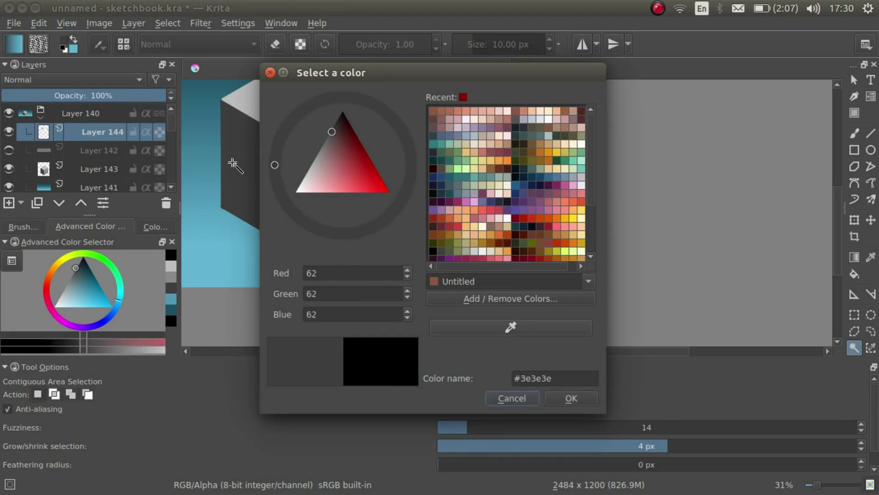
left_click(73, 51)
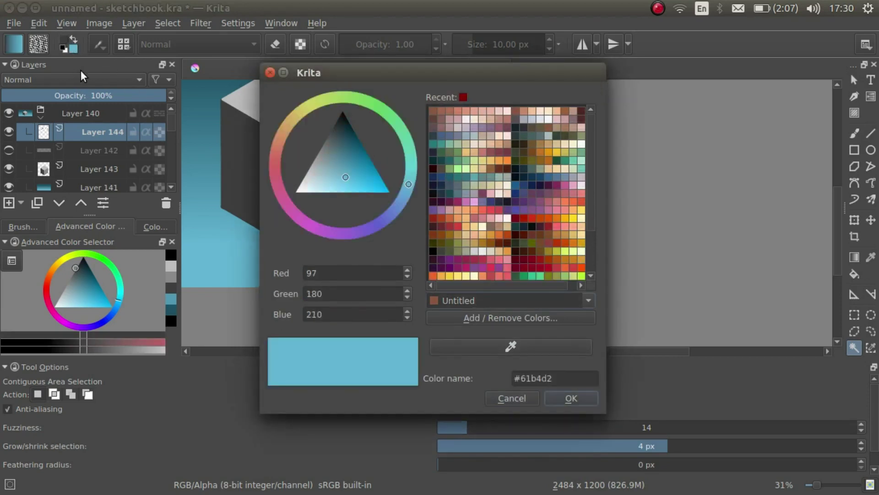
left_click_drag(317, 180, 299, 177)
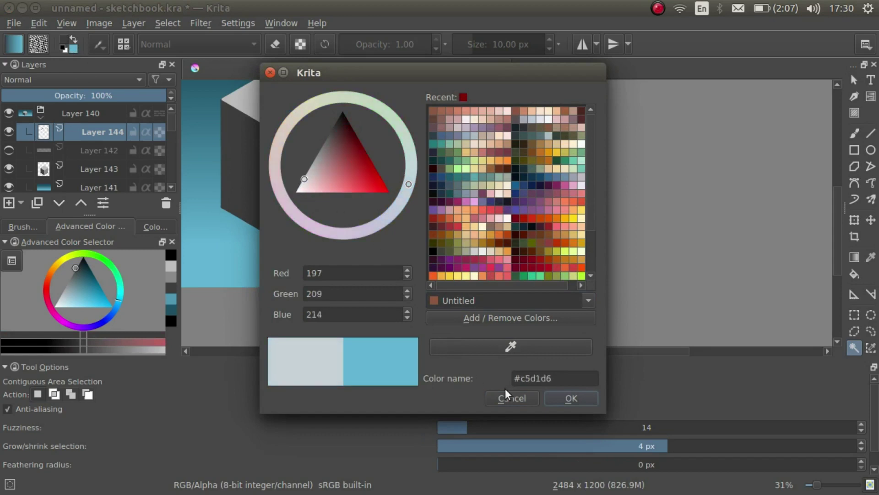
left_click(569, 397)
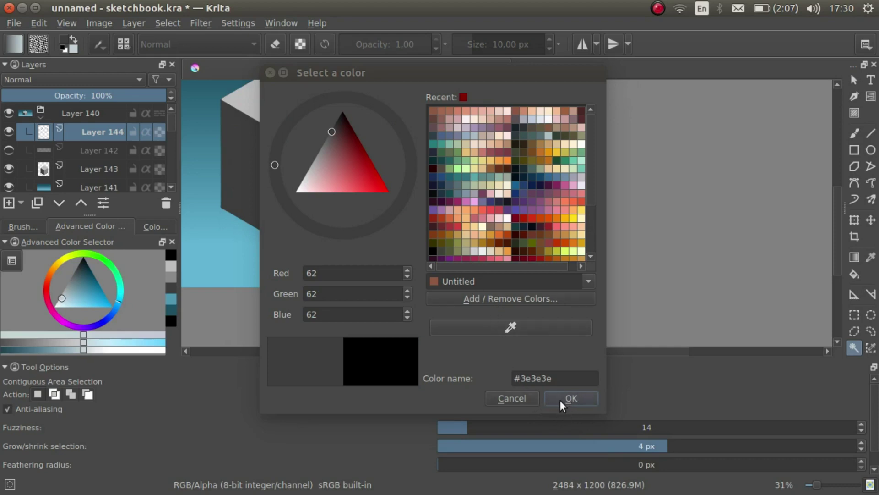
left_click(555, 402)
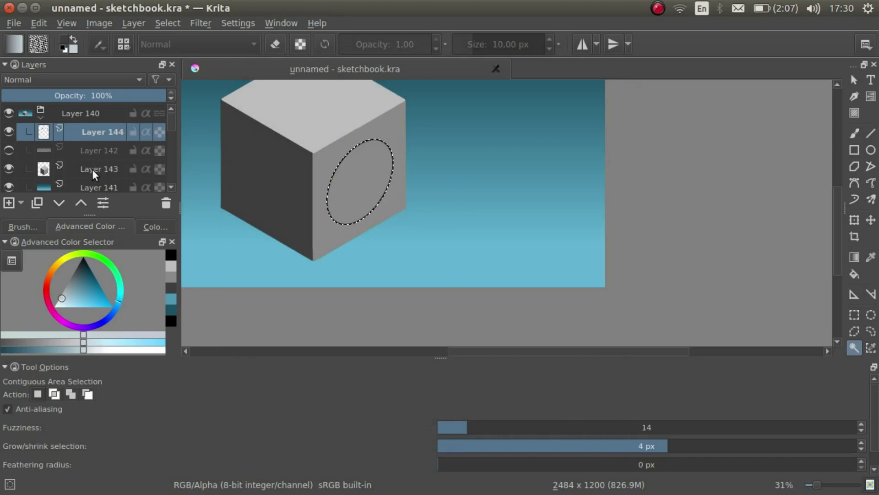
Step: Hide Layer 144, add Layer 145, and fill the ellipse with a linear dark-to-light gradient
left_click(8, 133)
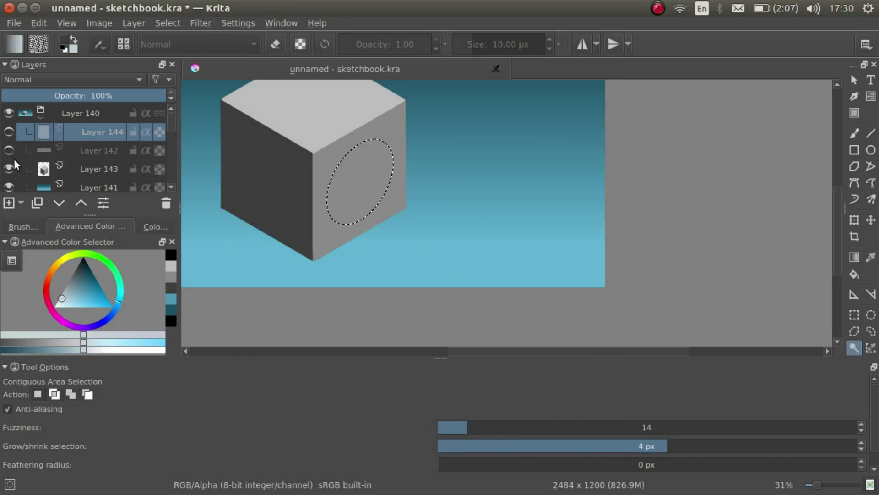
left_click(9, 203)
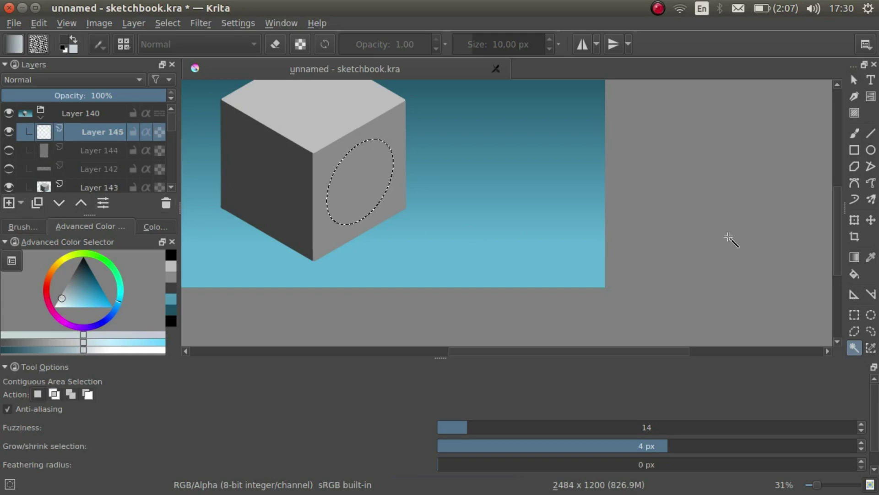
left_click(855, 257)
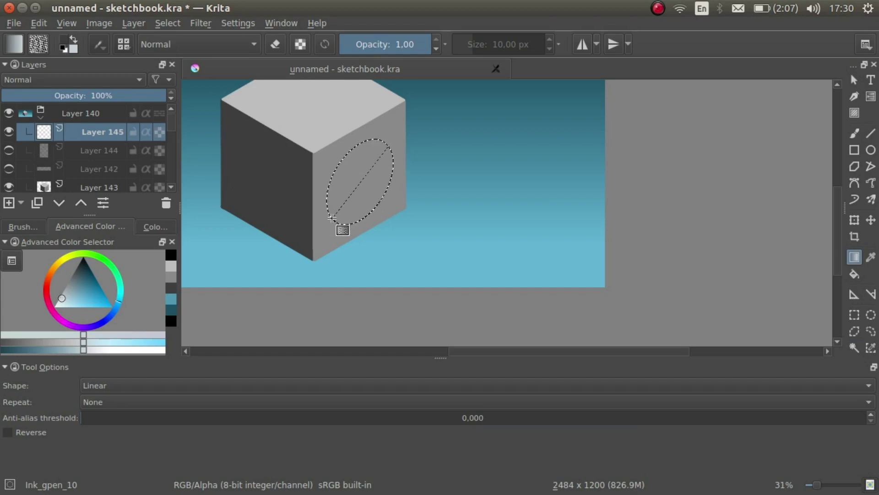
left_click_drag(332, 218, 335, 223)
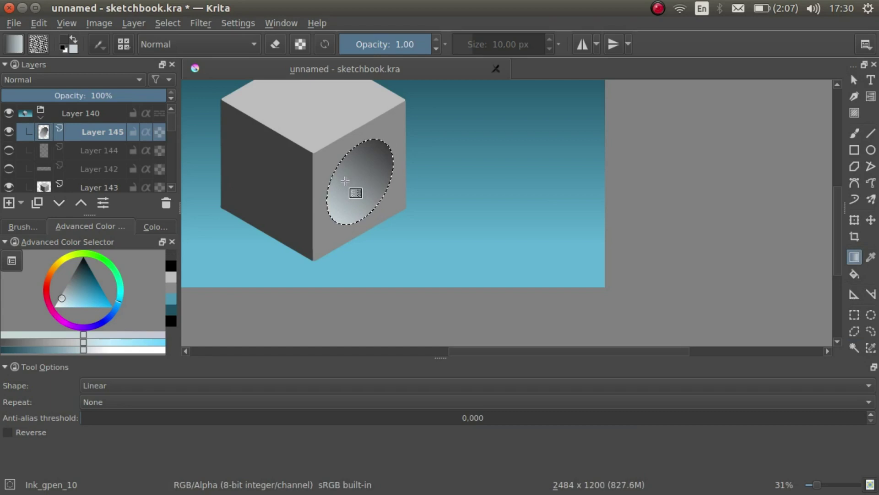